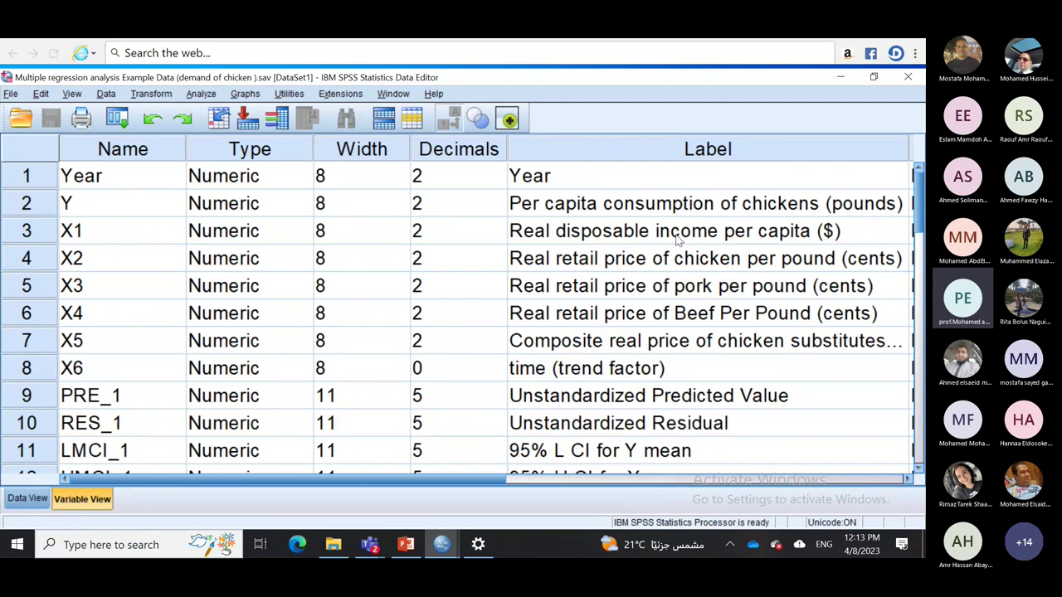
# Start a linear regression with per capita consumption of chickens (Y) as the dependent variable.
pyautogui.click(202, 97)
pyautogui.moveTo(255, 262)
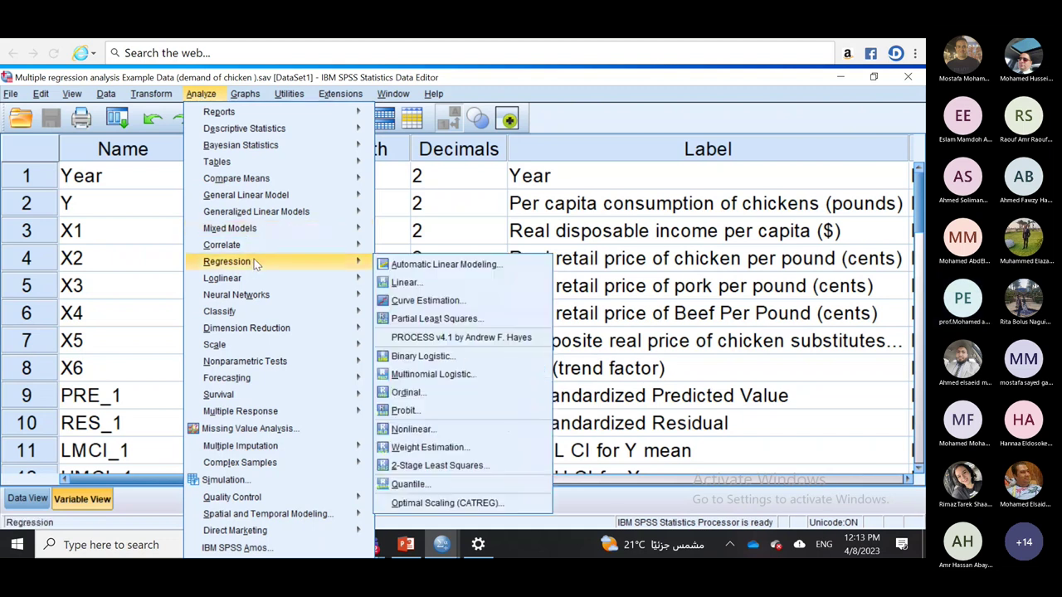
pyautogui.click(441, 286)
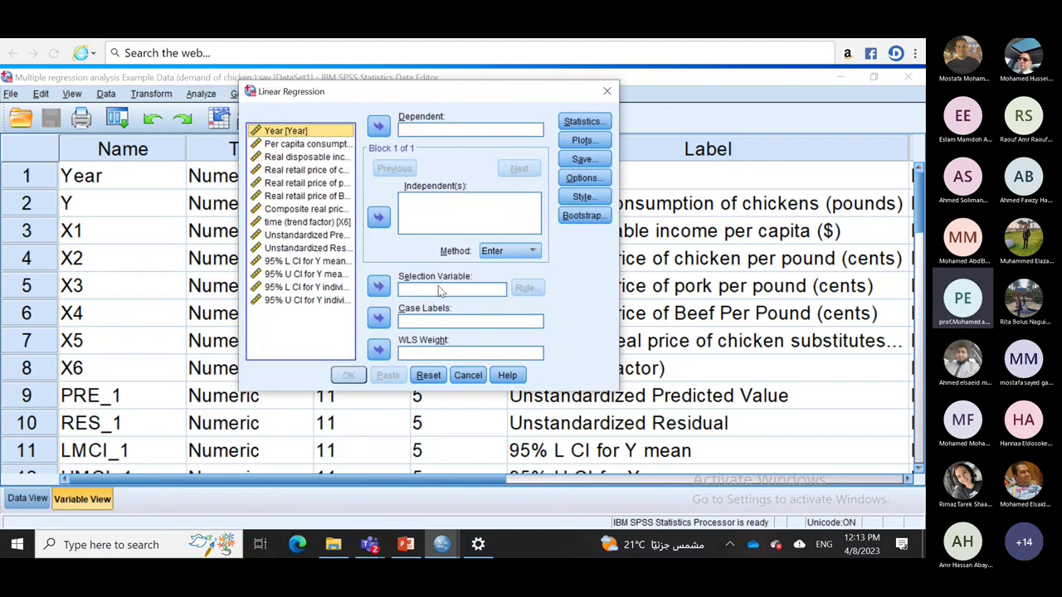
pyautogui.click(280, 144)
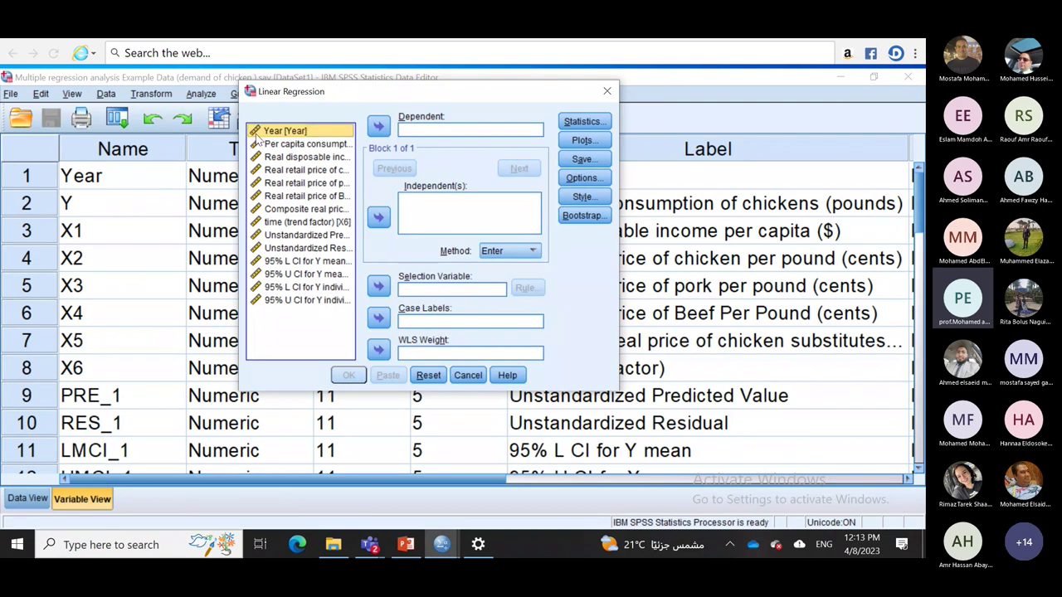
pyautogui.click(378, 127)
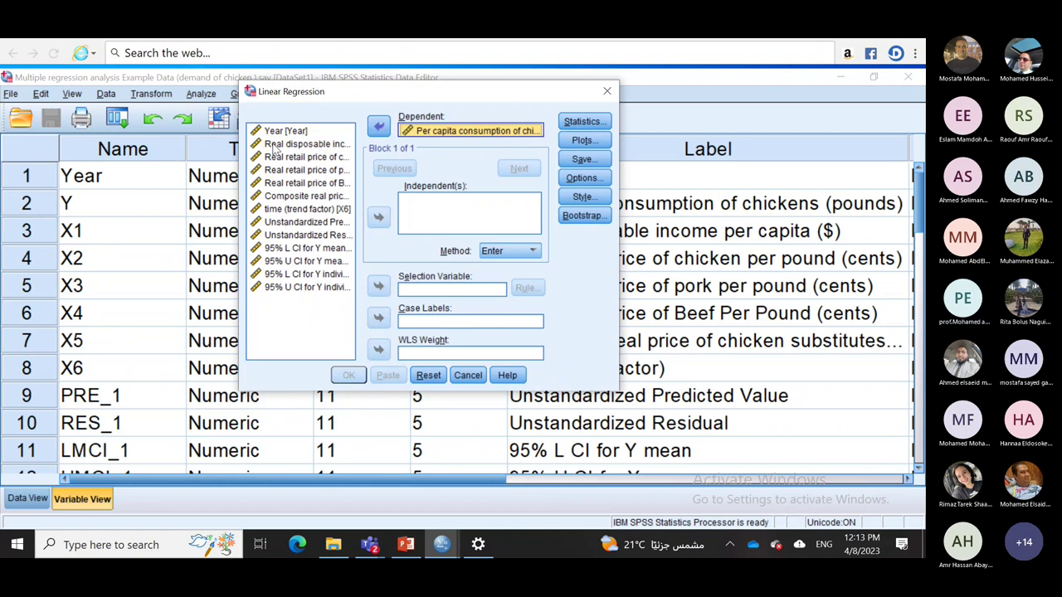
# Add real disposable income, the chicken, pork and beef prices, the composite substitute price and the time trend (X1 to X6) as independent variables.
pyautogui.click(274, 147)
pyautogui.keyDown('shift'); pyautogui.click(275, 152); pyautogui.keyUp('shift')
pyautogui.hotkey('shift', 'Down')
pyautogui.hotkey('shift', 'Down')
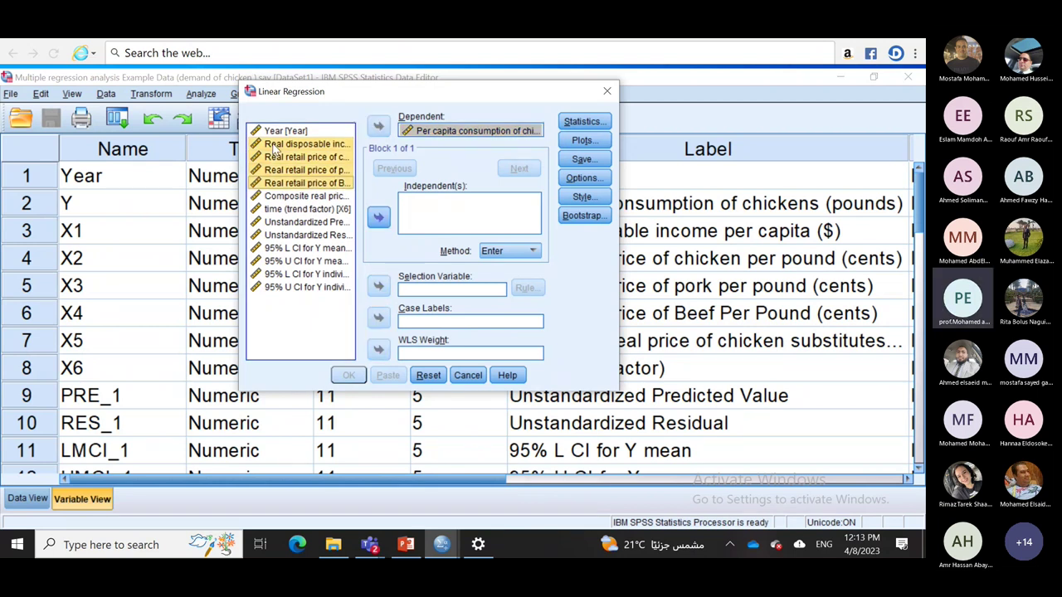
pyautogui.hotkey('shift', 'Down')
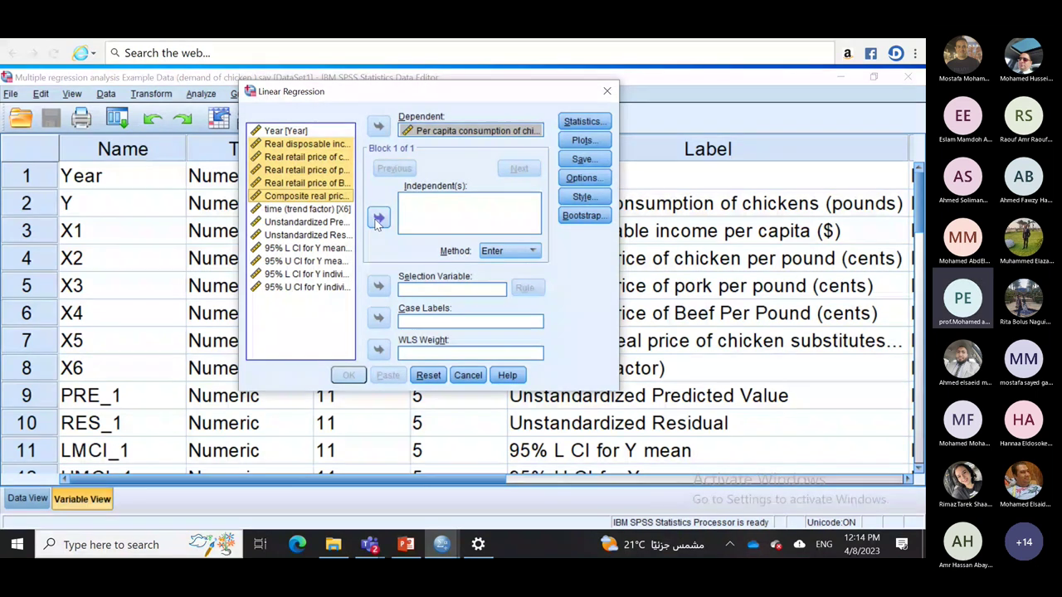
pyautogui.hotkey('shift', 'Down')
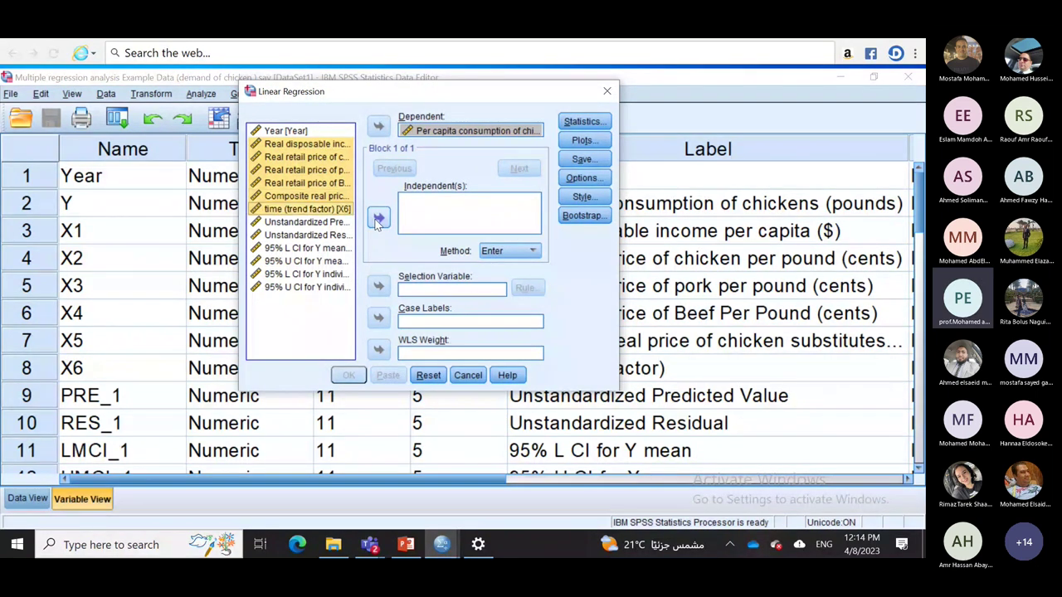
pyautogui.click(377, 219)
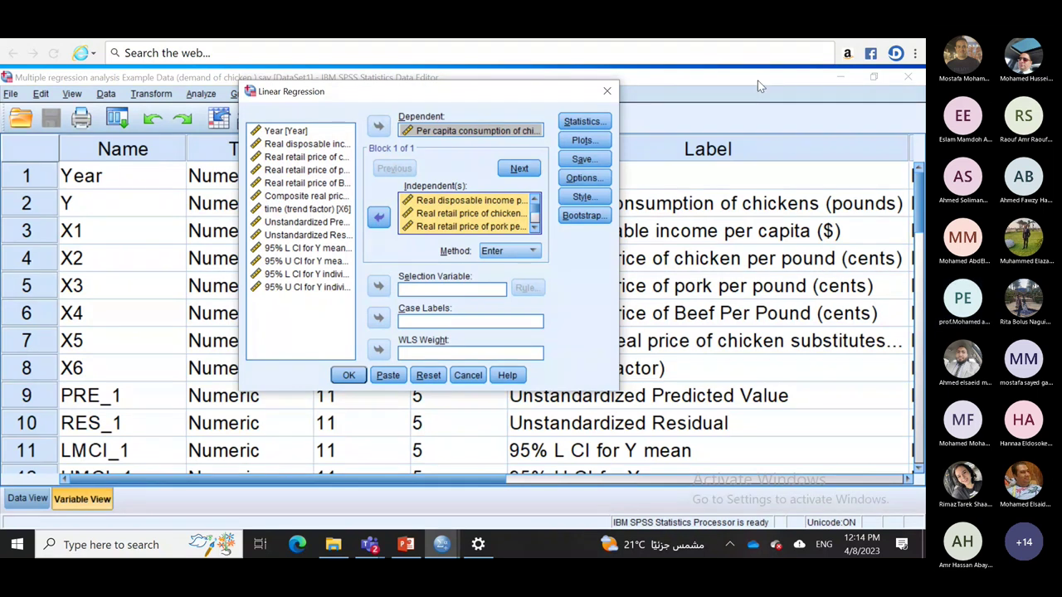
# Include 95% confidence intervals, part and partial correlations, and collinearity diagnostics in the regression statistics.
pyautogui.click(581, 122)
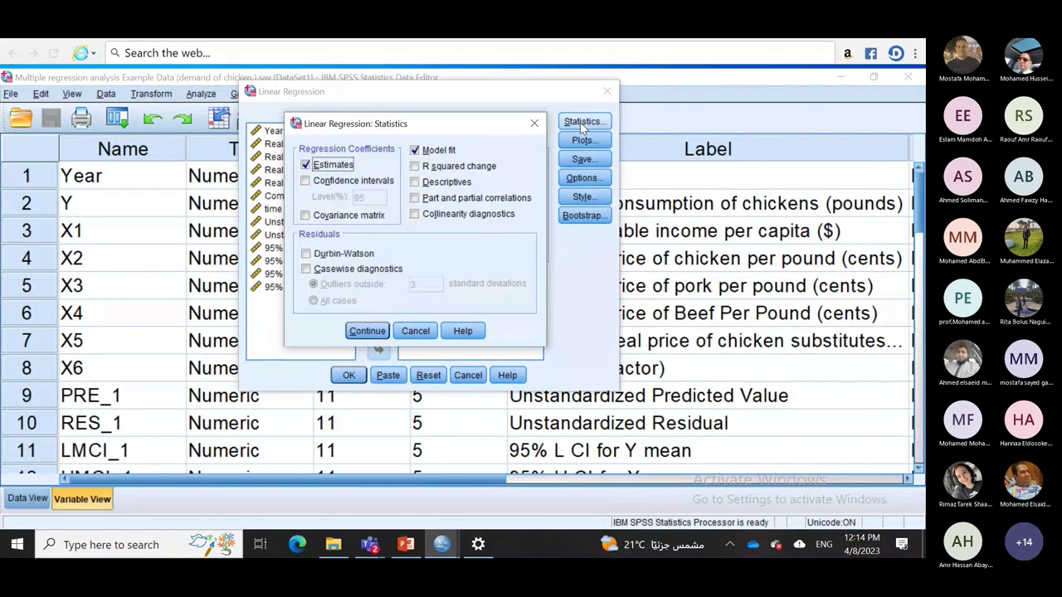
pyautogui.click(305, 181)
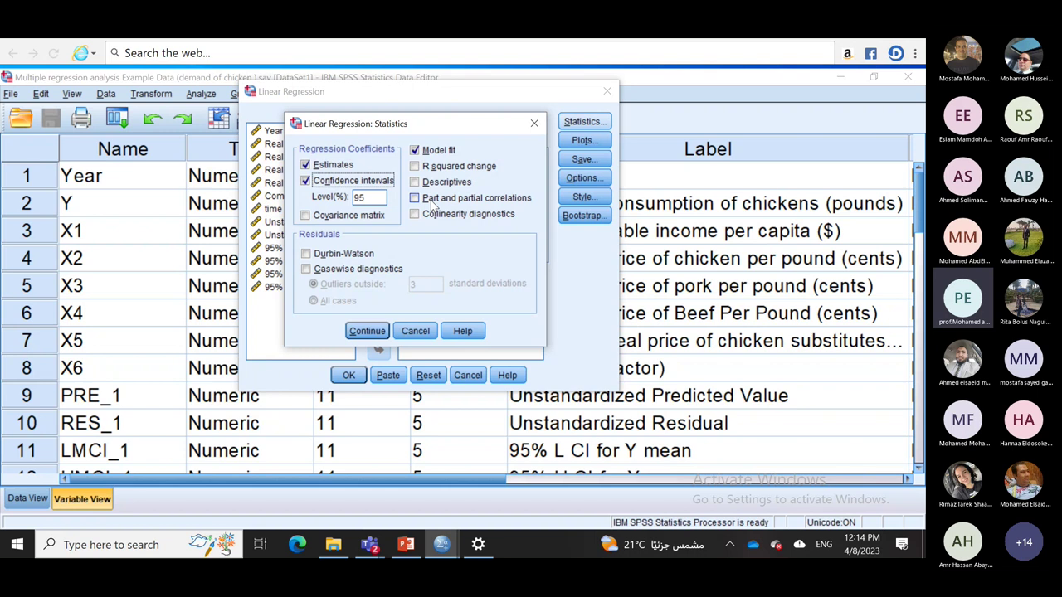
pyautogui.click(415, 198)
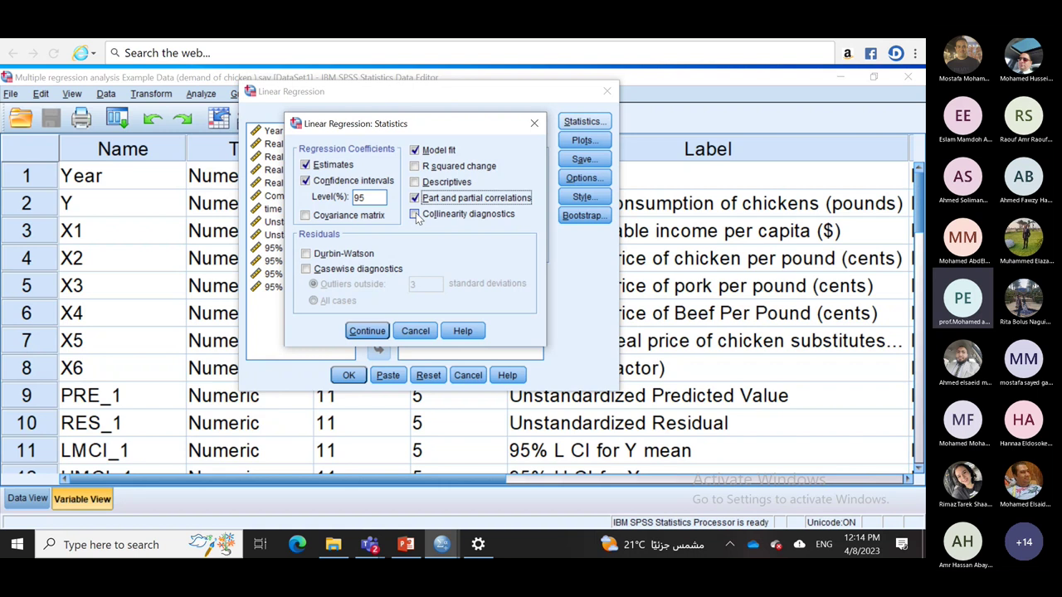
pyautogui.click(414, 215)
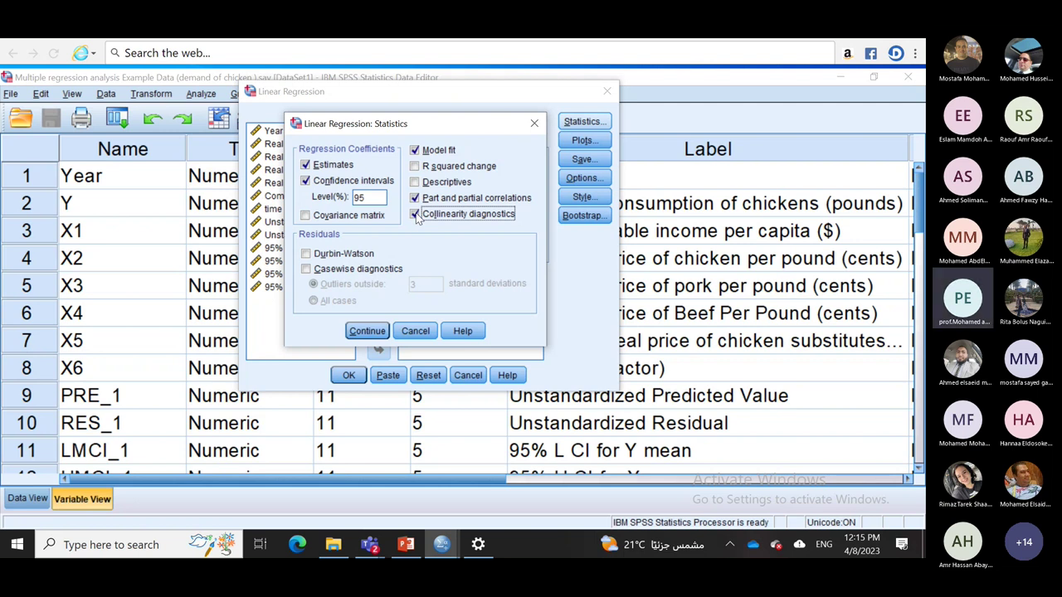
# Switch to the PowerPoint multicollinearity presentation and show the "Detection of multicollinearity" slide in full screen.
pyautogui.click(405, 545)
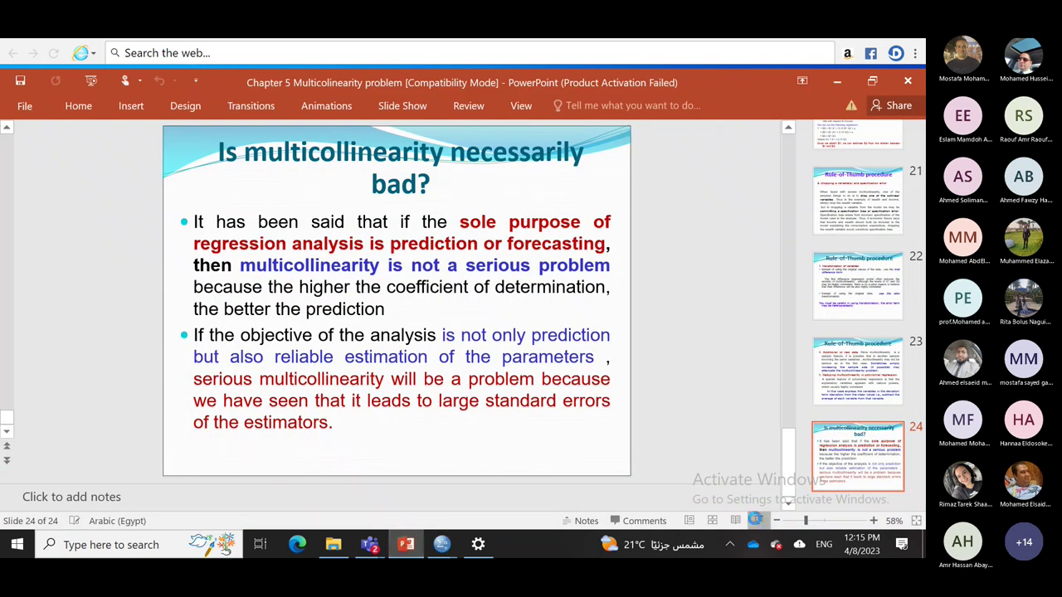
pyautogui.click(757, 522)
pyautogui.press('Left')
pyautogui.press('Left')
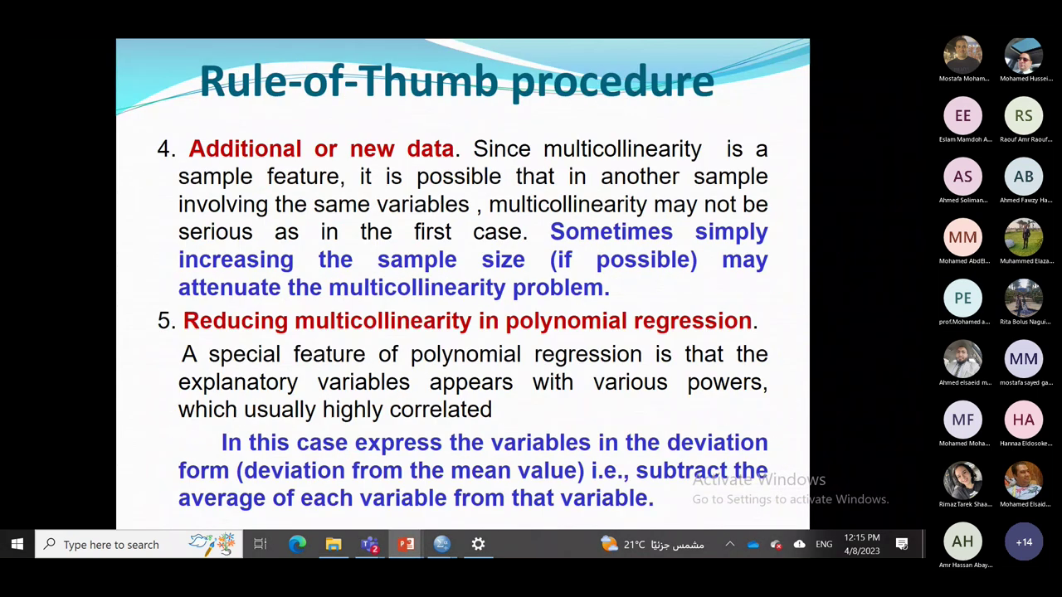
pyautogui.press('Left')
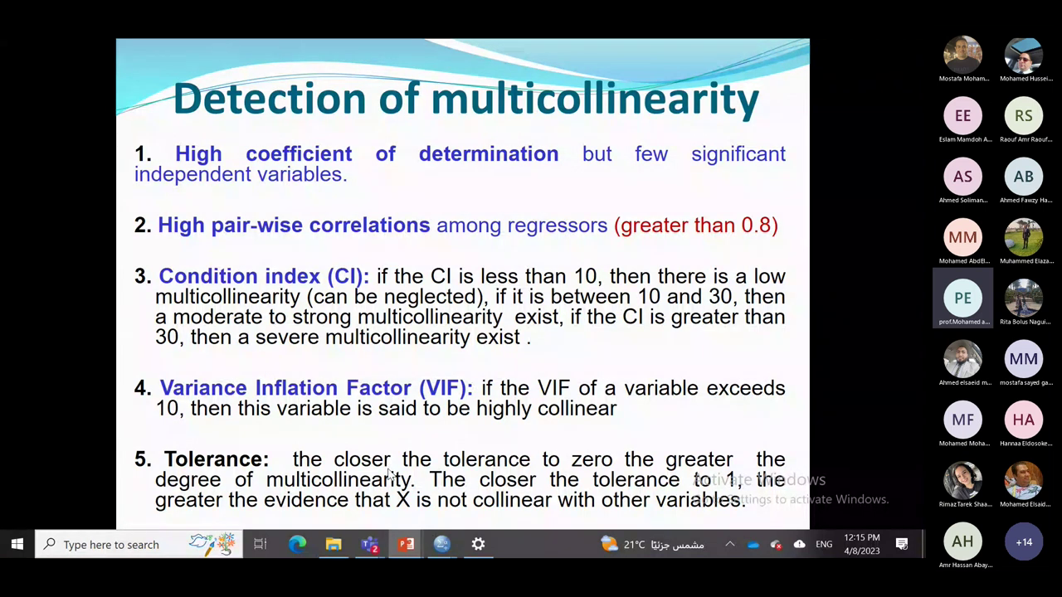
# Return to the SPSS regression statistics options and include Descriptives.
pyautogui.hotkey('alt', 'Tab')
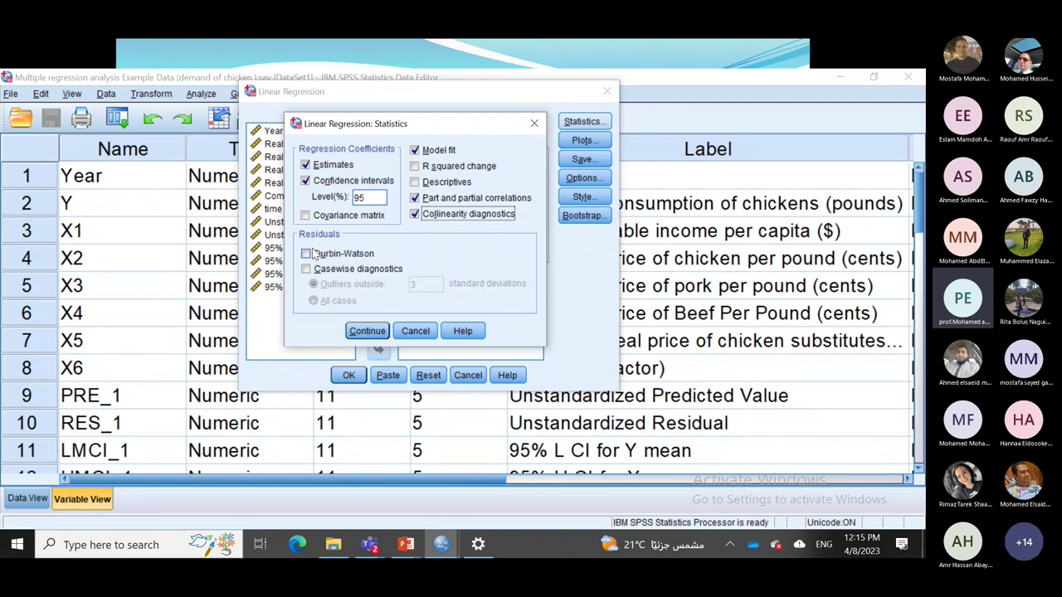
pyautogui.click(415, 183)
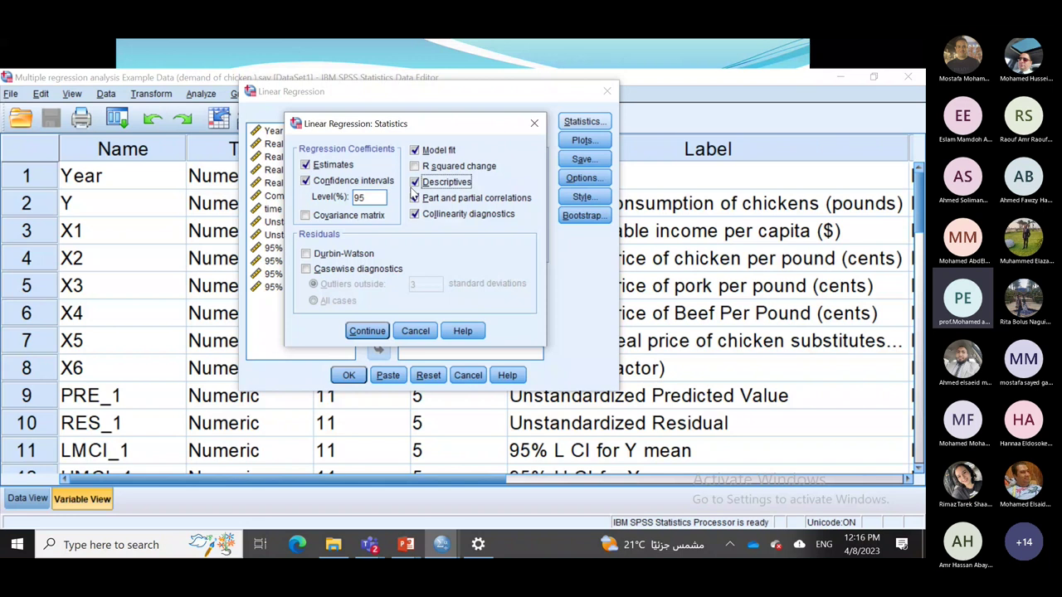
# Switch back to the PowerPoint slide show and advance to the Variance Inflation Factor (VIF) slide.
pyautogui.hotkey('alt', 'Tab')
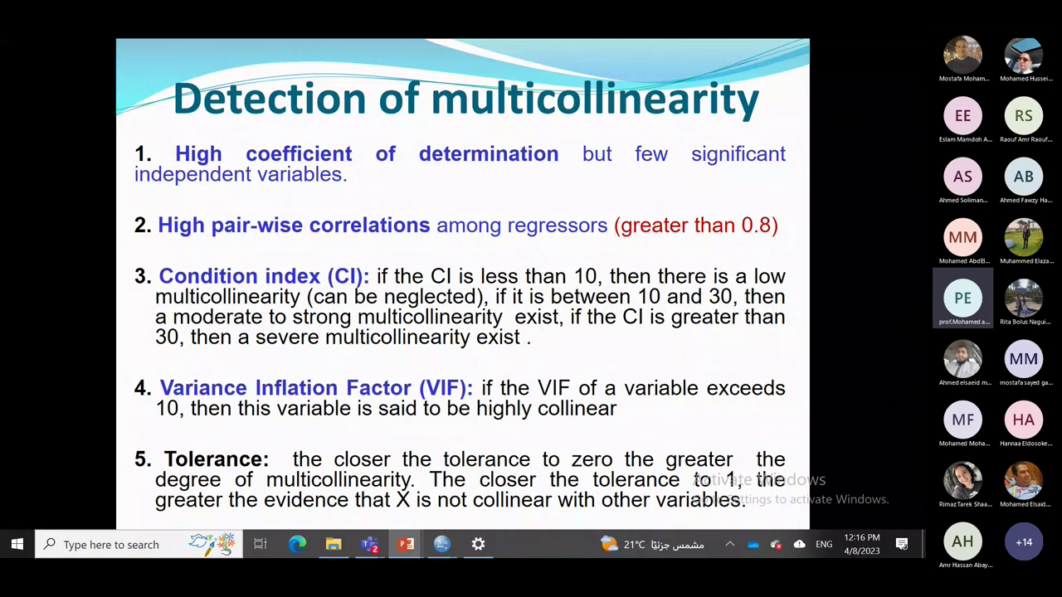
pyautogui.press('Right')
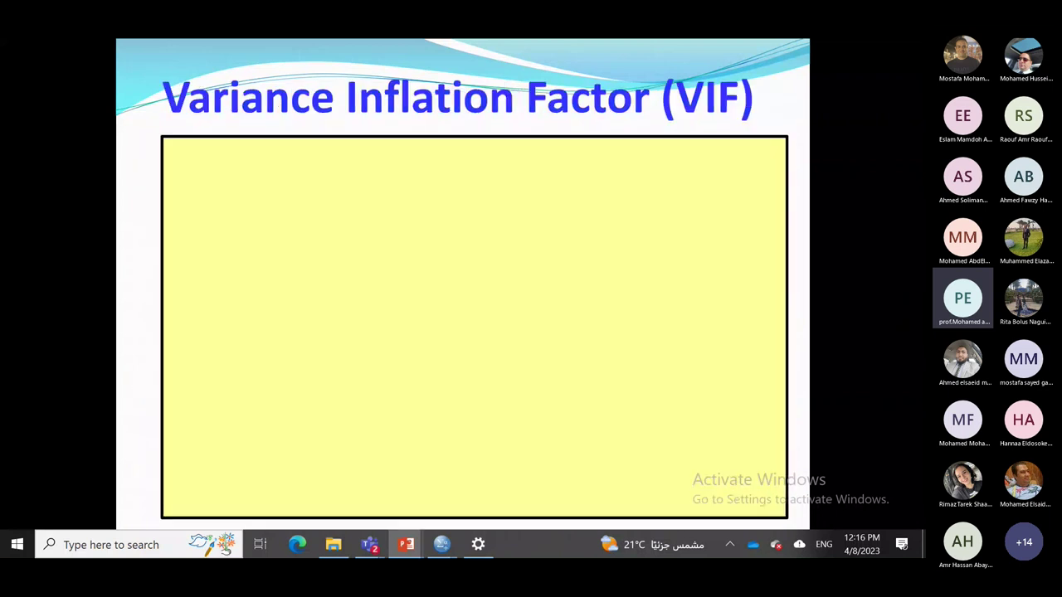
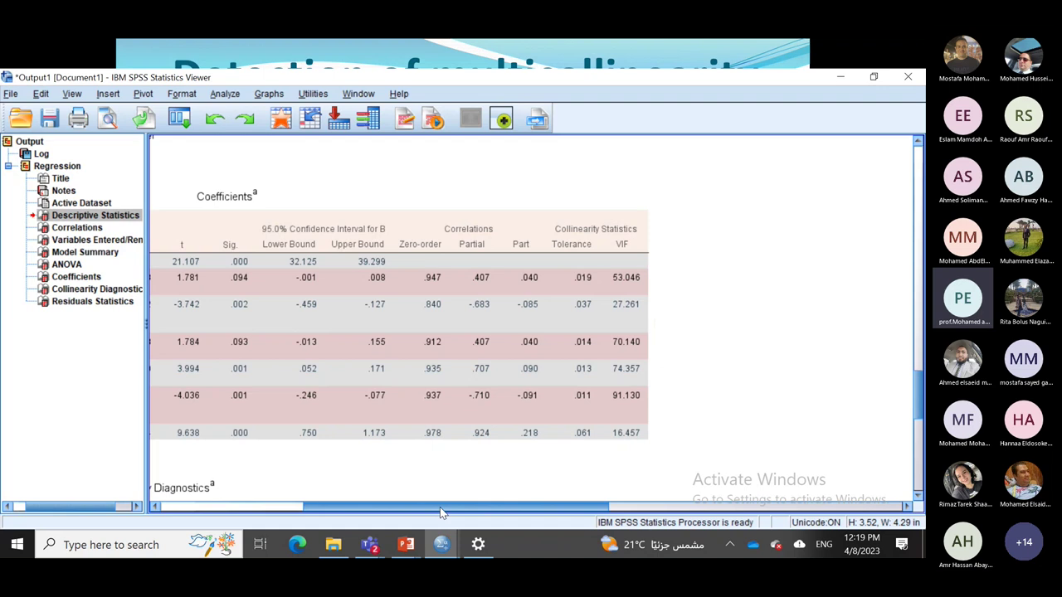
# Examine the coefficients with their tolerance and VIF values, and the condition indices in the Collinearity Diagnostics table.
pyautogui.moveTo(443, 508); pyautogui.dragTo(257, 506)
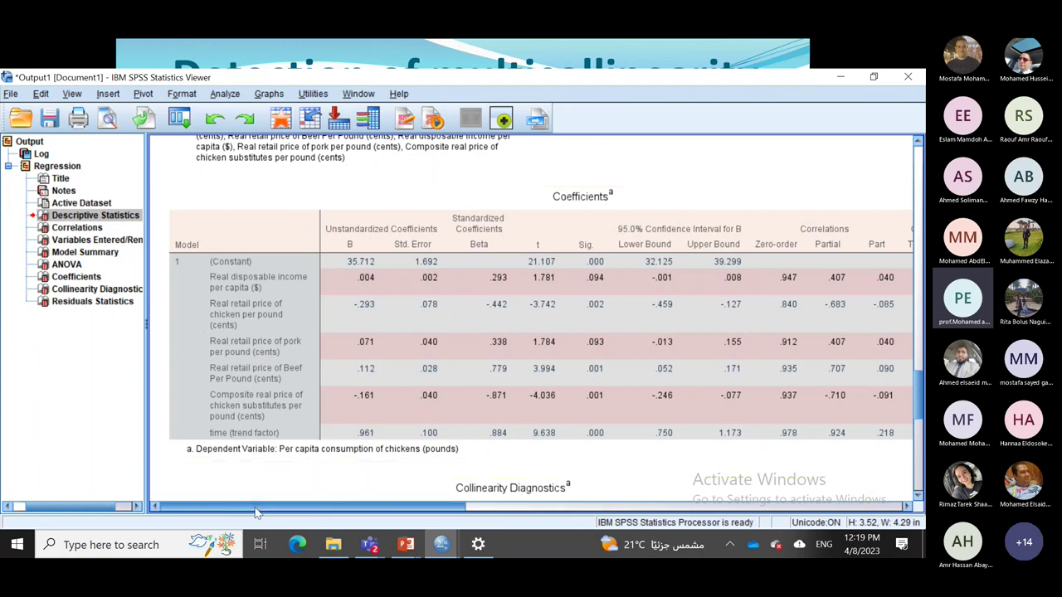
pyautogui.moveTo(257, 506); pyautogui.dragTo(482, 543)
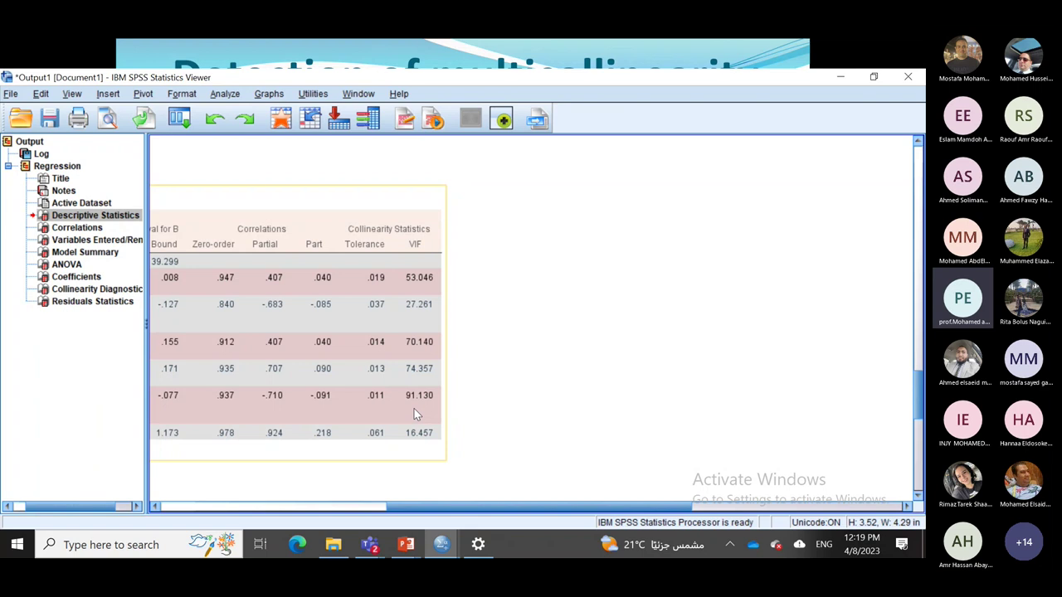
pyautogui.moveTo(445, 508); pyautogui.dragTo(216, 519)
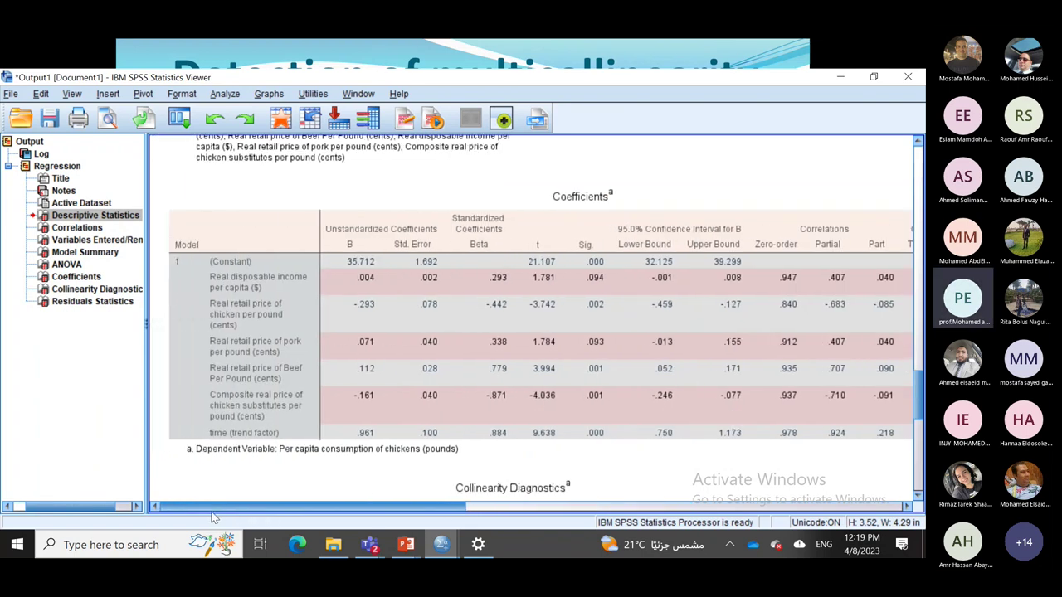
pyautogui.scroll(-3, 920, 383)
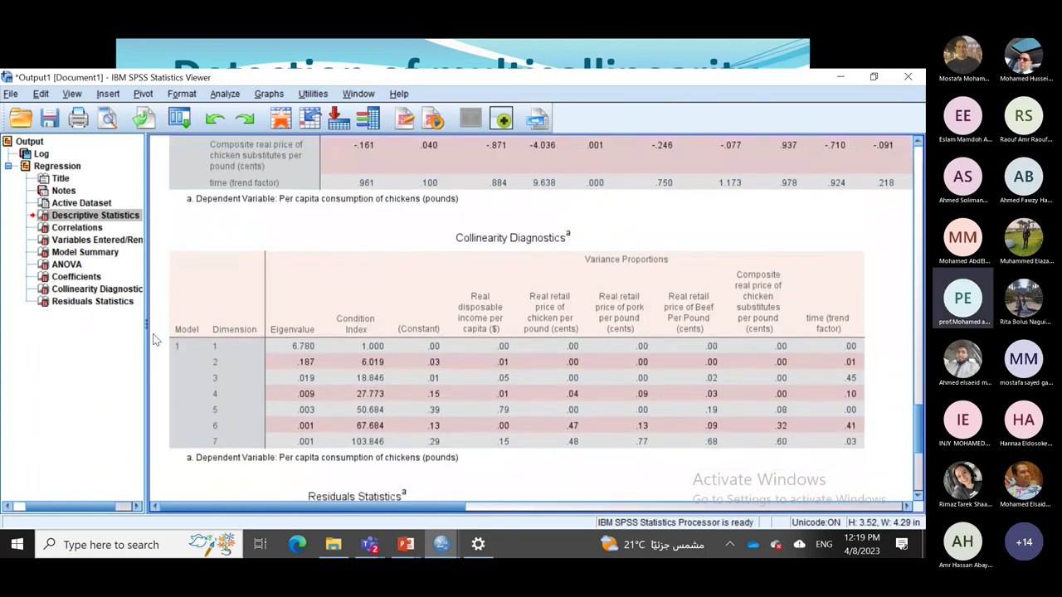
pyautogui.click(295, 335)
# Compare each predictor's coefficient significance in the Coefficients table with its correlations, tolerance and VIF.
pyautogui.moveTo(919, 431); pyautogui.dragTo(919, 388)
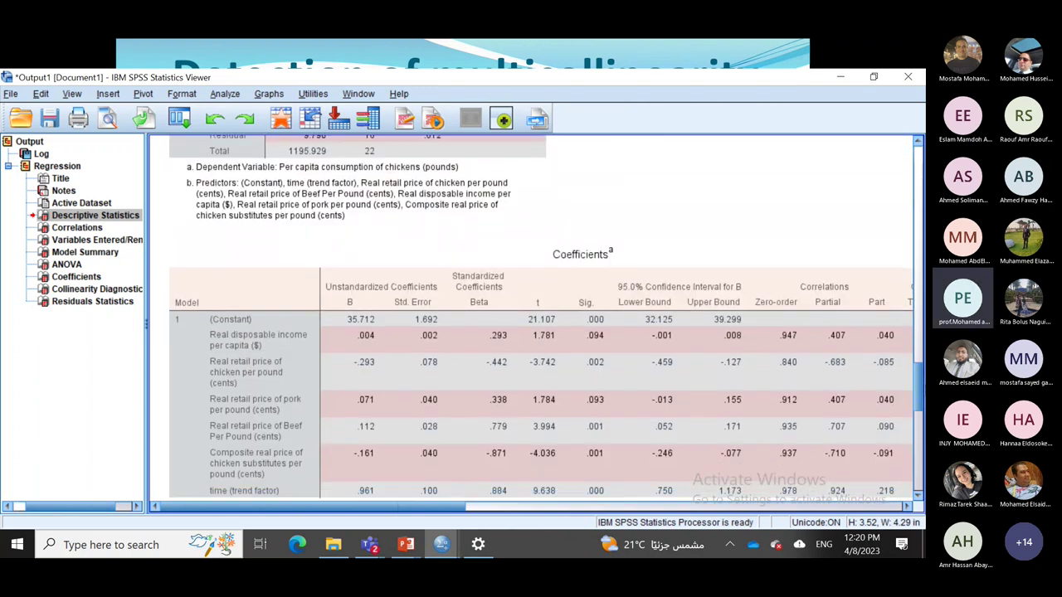
pyautogui.moveTo(367, 507); pyautogui.dragTo(508, 514)
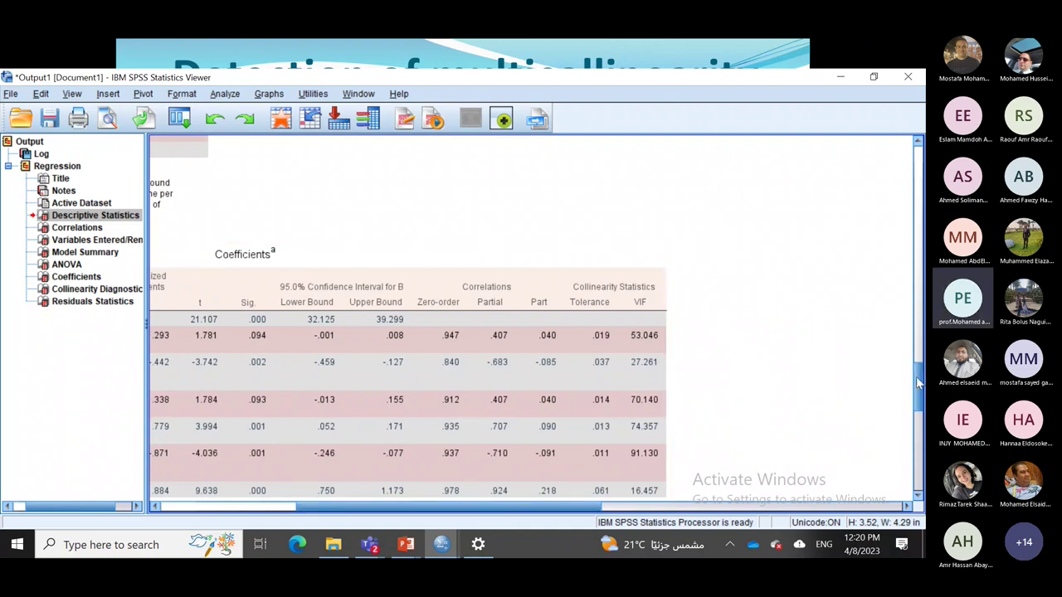
pyautogui.moveTo(918, 382); pyautogui.dragTo(920, 394)
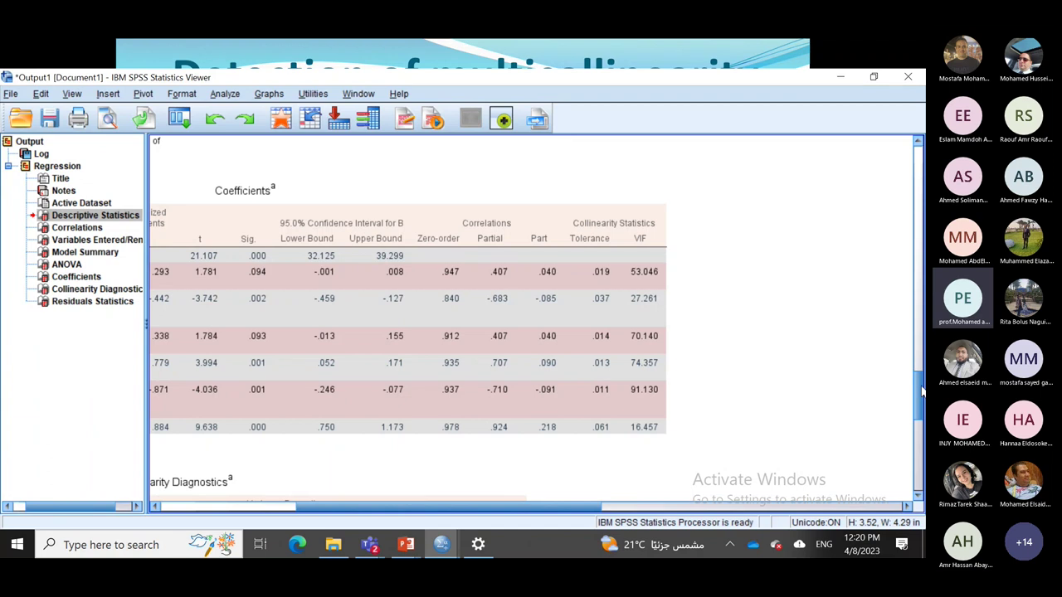
pyautogui.click(647, 276)
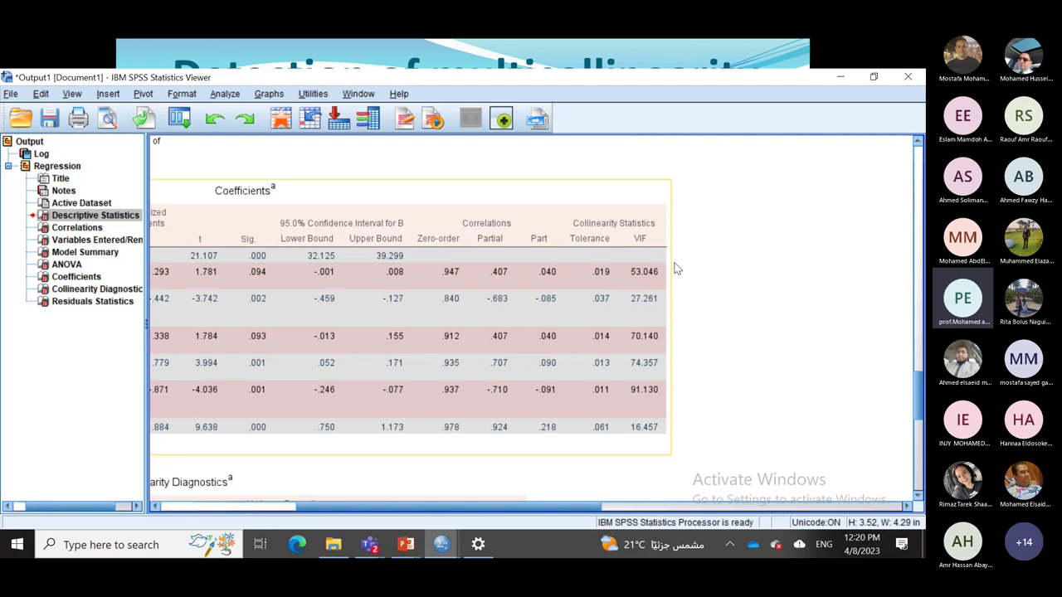
pyautogui.click(664, 404)
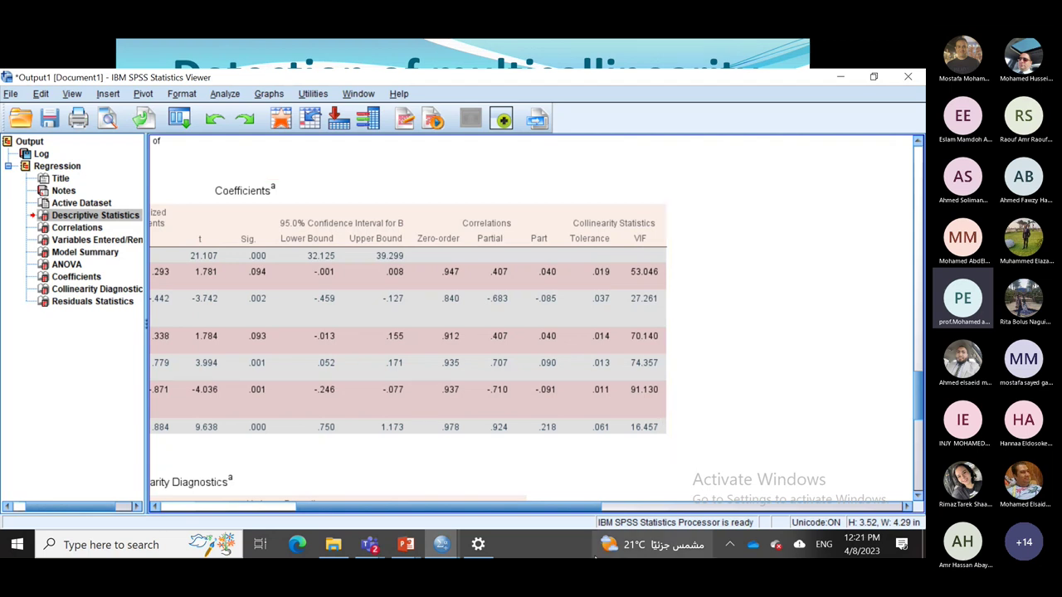
pyautogui.moveTo(613, 545)
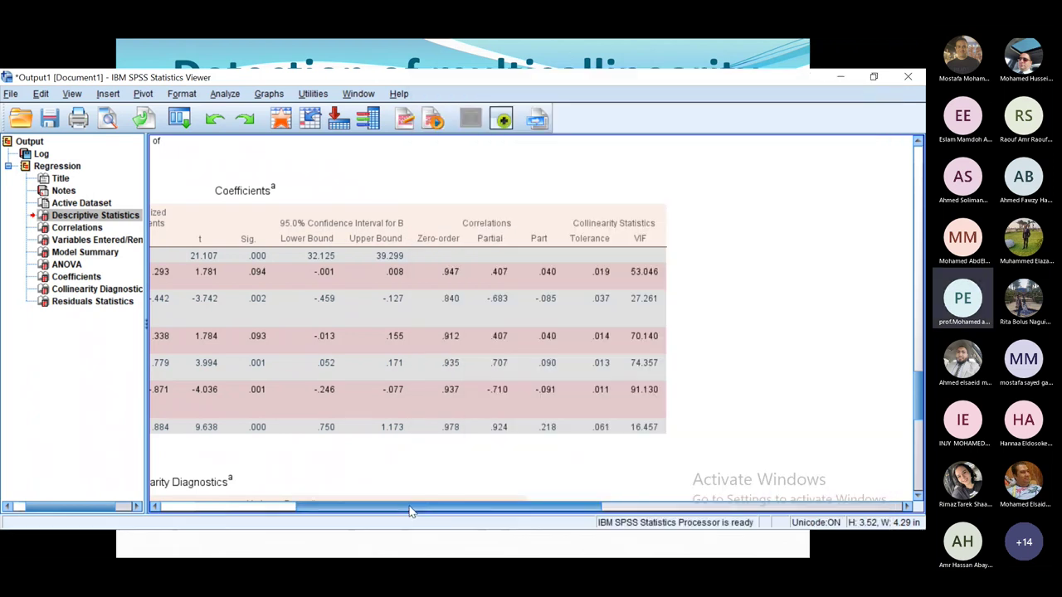
pyautogui.moveTo(409, 511); pyautogui.dragTo(277, 532)
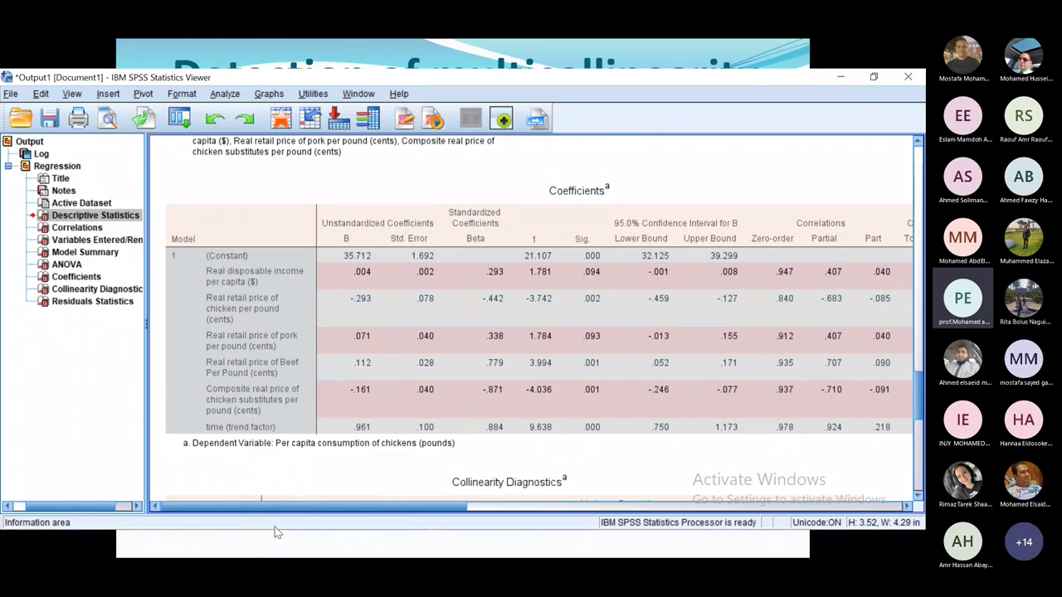
pyautogui.moveTo(278, 508); pyautogui.dragTo(351, 519)
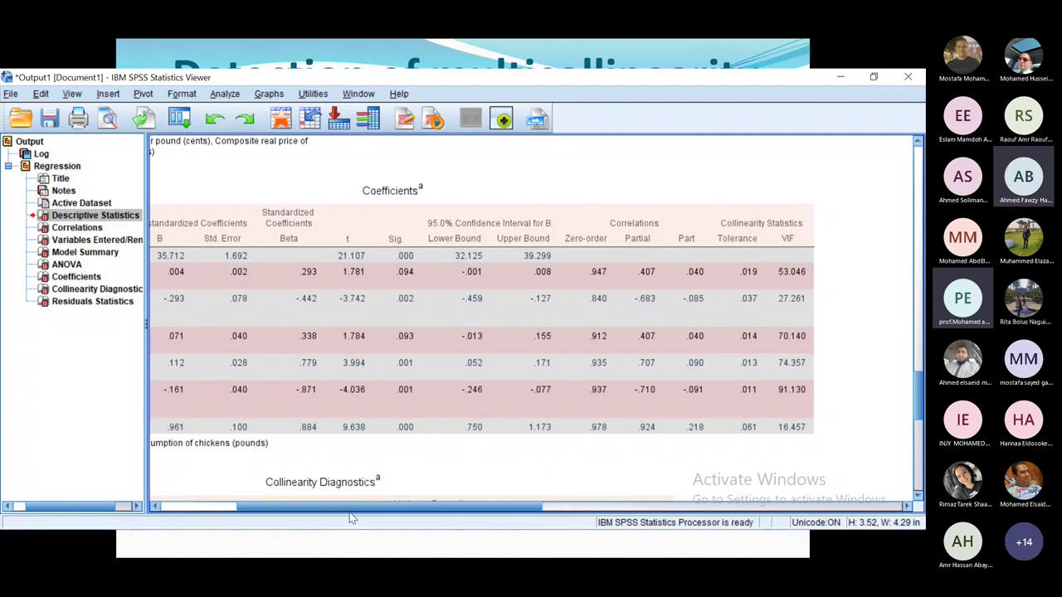
# View the chicken demand data values in the Data Editor and return to the regression output's Coefficients table.
pyautogui.click(359, 95)
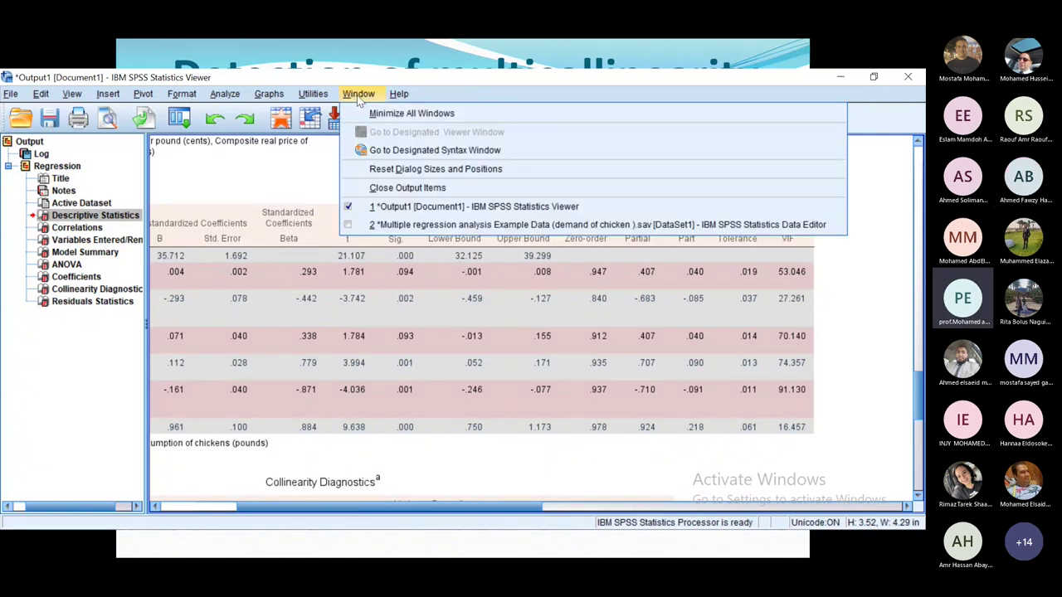
pyautogui.click(404, 225)
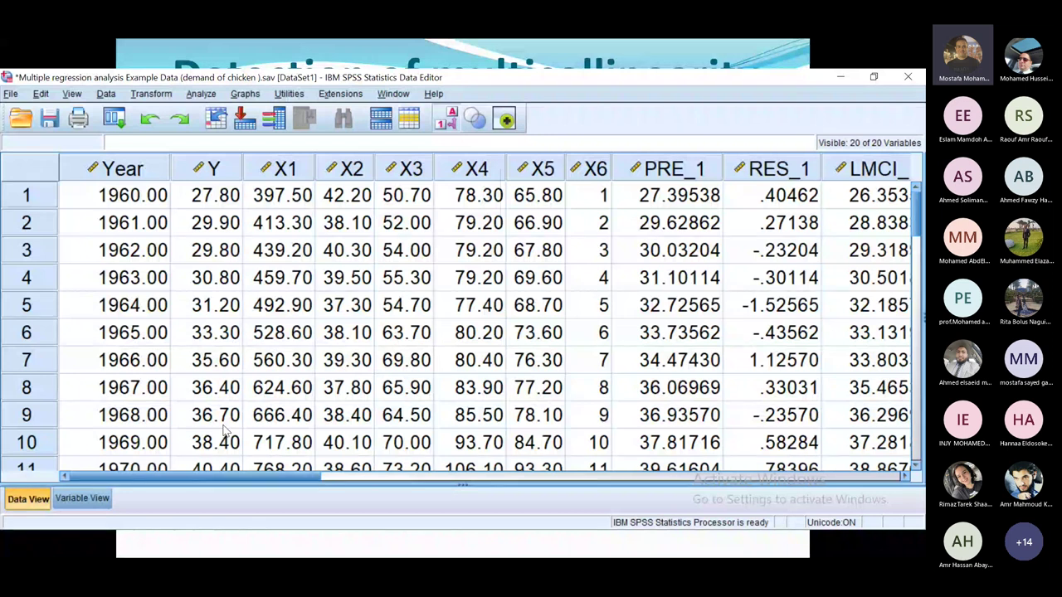
pyautogui.click(840, 77)
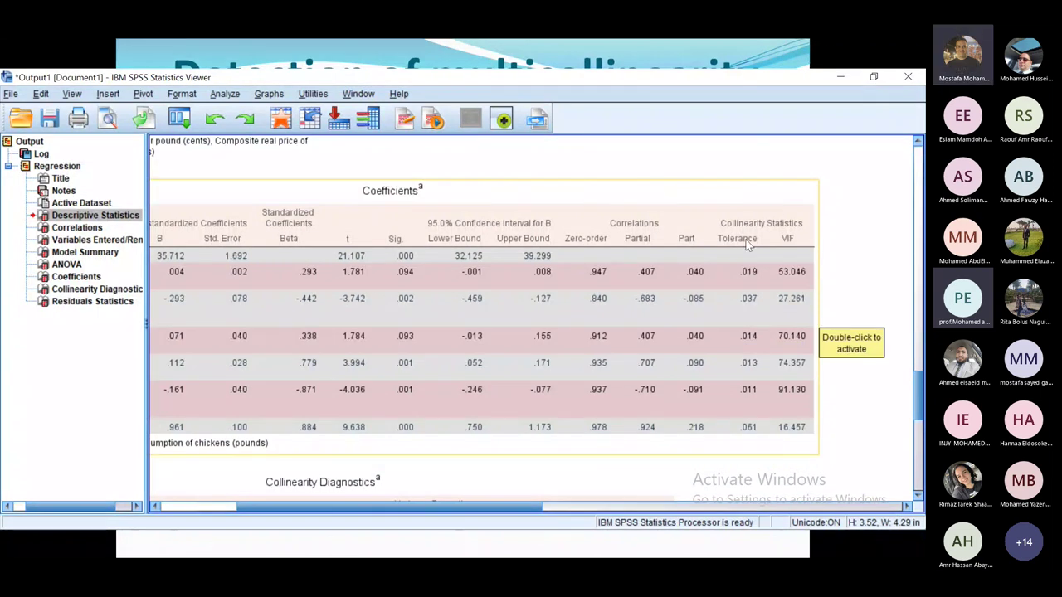
# Examine the condition indices and variance proportions in the Collinearity Diagnostics table, returning to the Coefficients table above it.
pyautogui.scroll(-4, 784, 445)
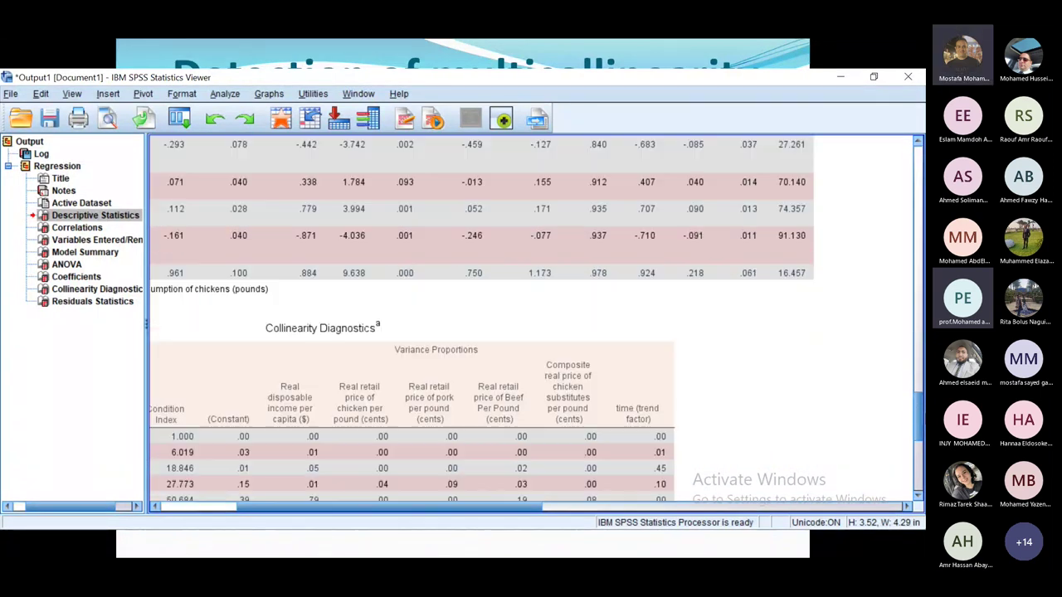
pyautogui.scroll(-2, 254, 407)
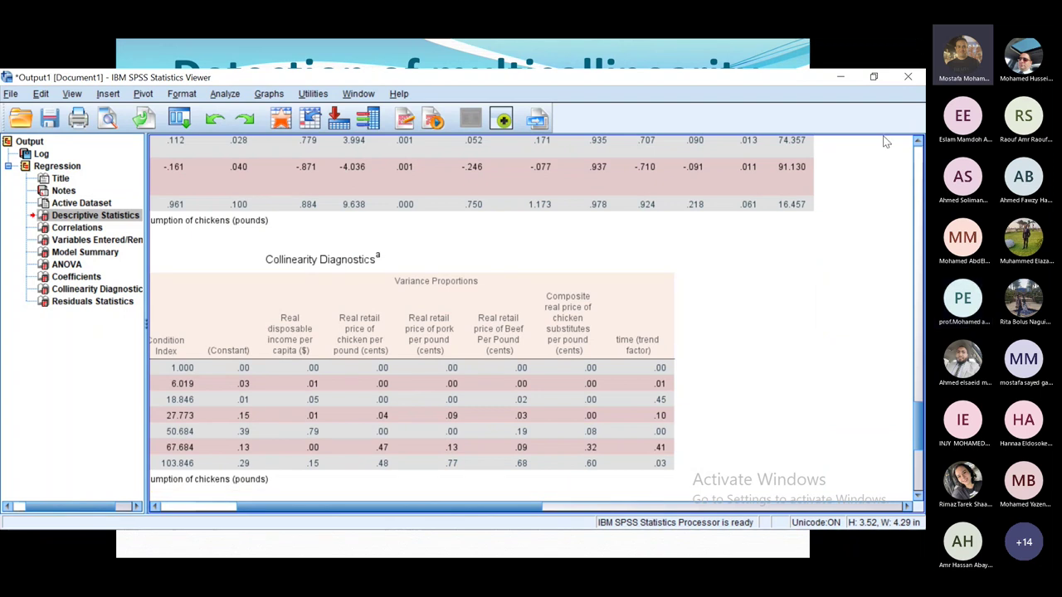
pyautogui.click(918, 142)
pyautogui.click(917, 142)
pyautogui.click(918, 142)
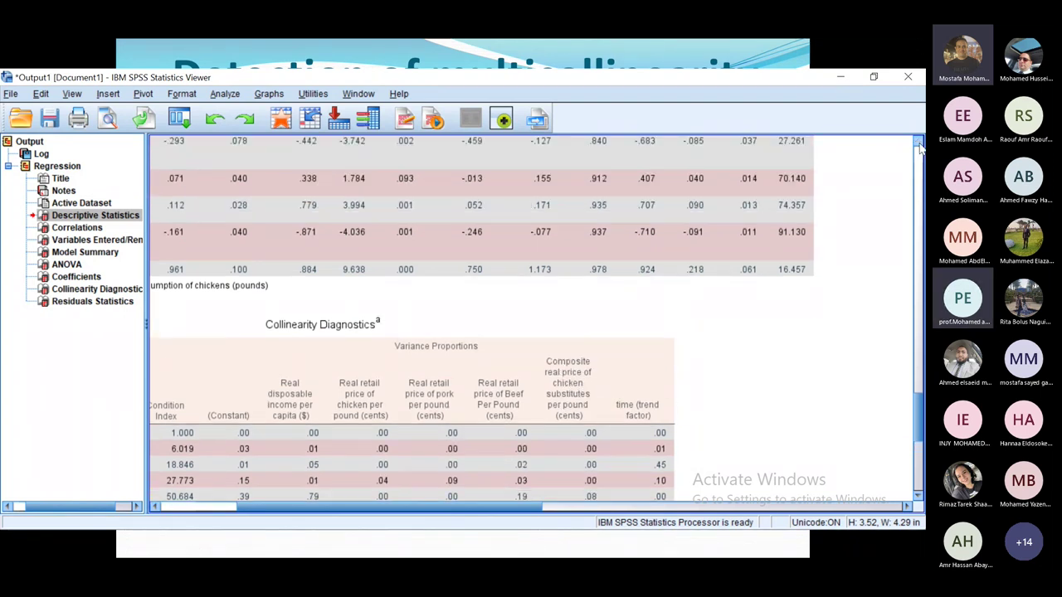
pyautogui.click(918, 142)
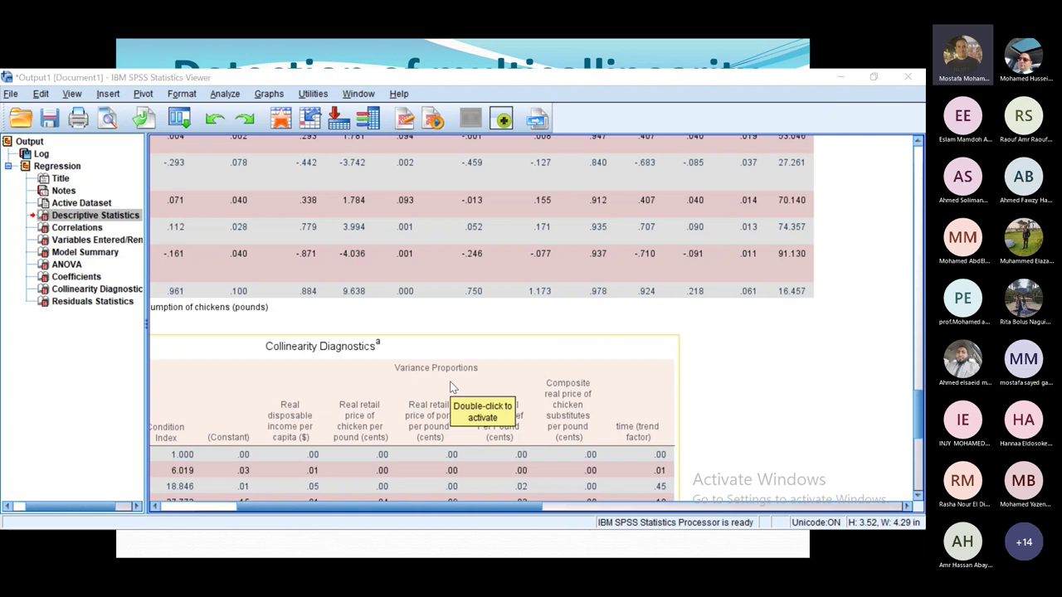
# Switch to the Teams meeting, look through the participants list, and return to the regression output.
pyautogui.hotkey('alt', 'Tab')
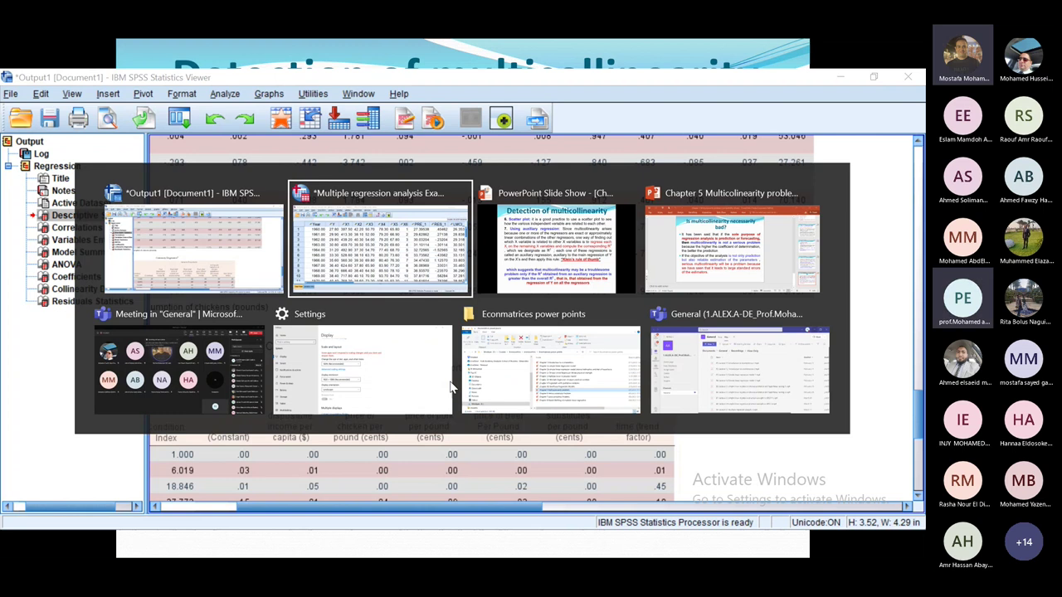
pyautogui.hotkey('alt', 'Tab')
pyautogui.hotkey('alt', 'Tab')
pyautogui.hotkey('alt', 'Tab')
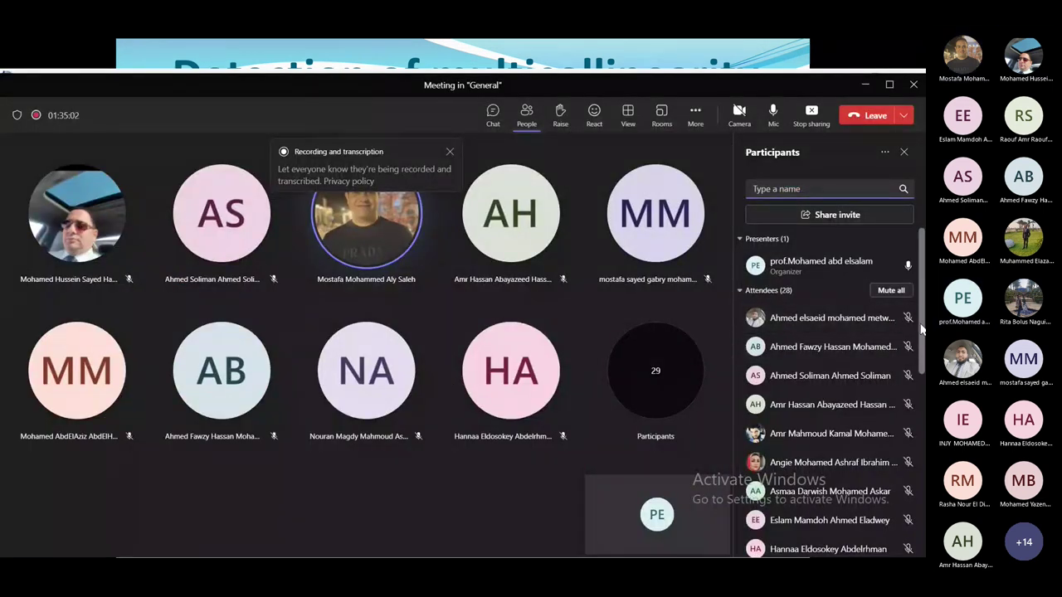
pyautogui.scroll(-1, 925, 419)
pyautogui.scroll(-5, 925, 419)
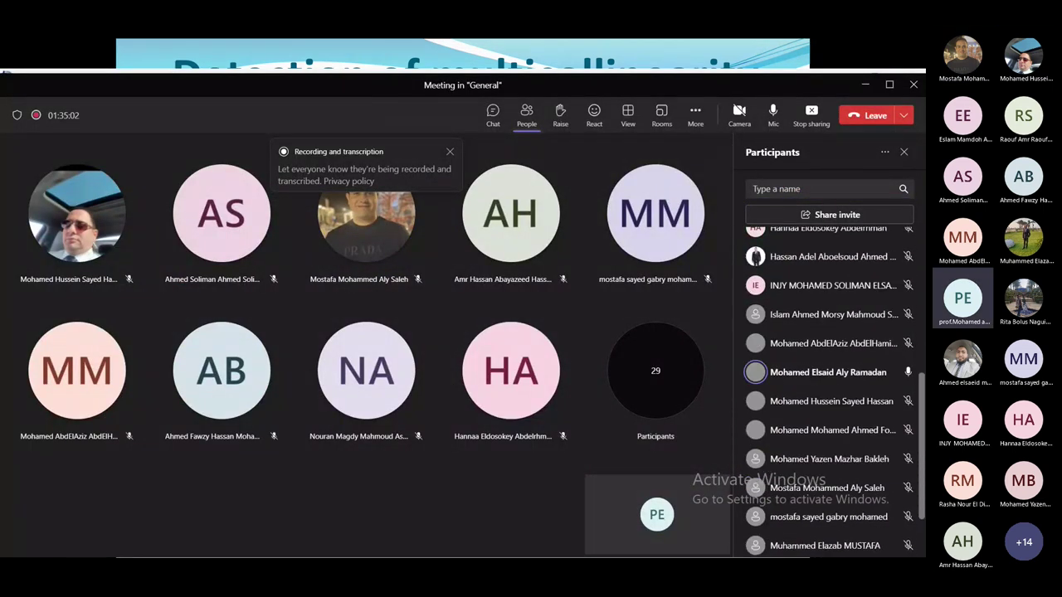
pyautogui.scroll(7, 923, 286)
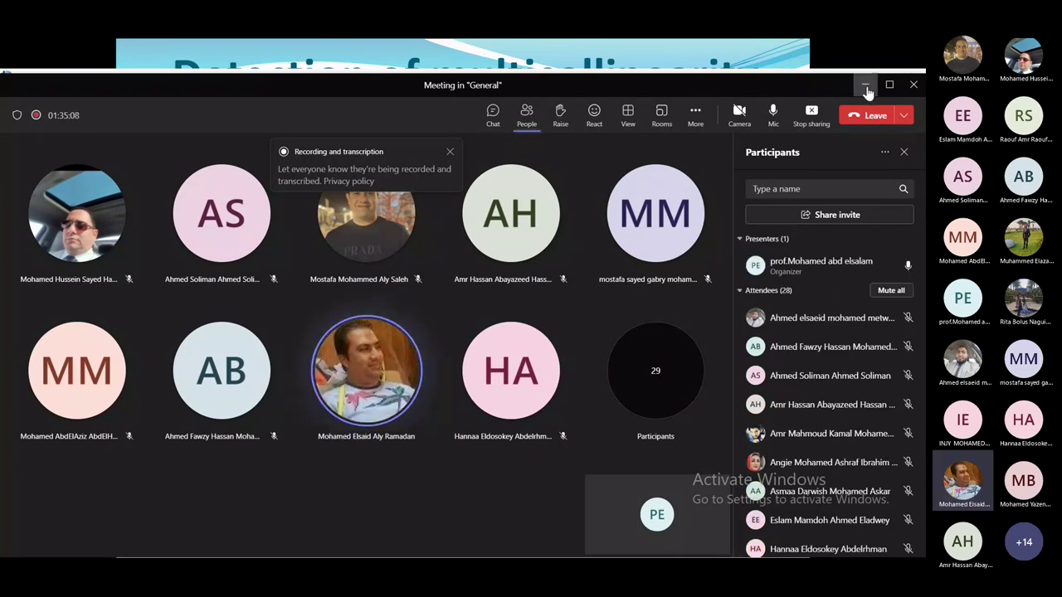
pyautogui.click(865, 86)
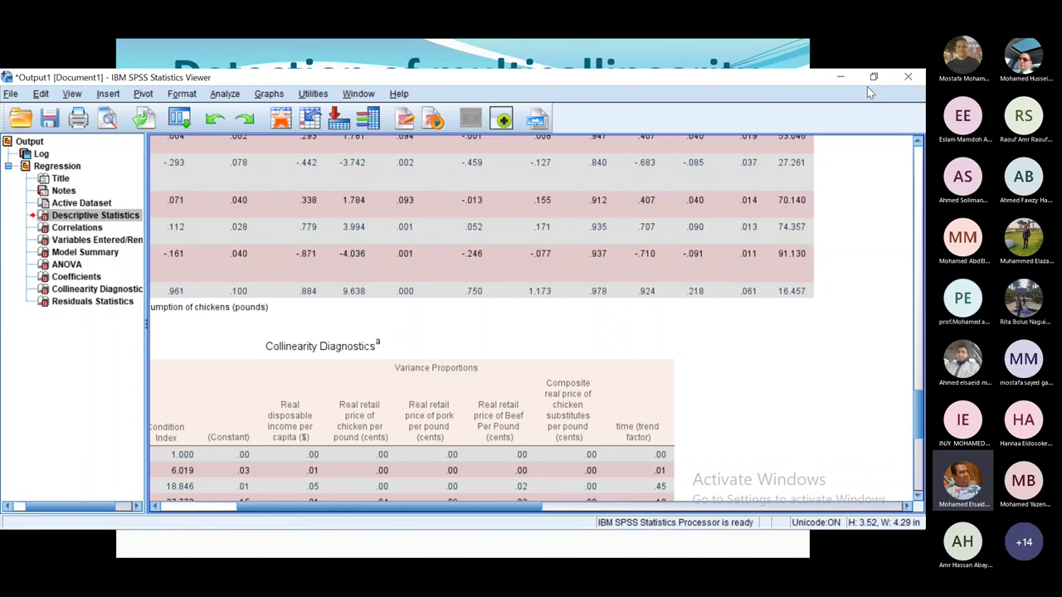
# Examine the predictors' VIF values in the Coefficients table.
pyautogui.click(820, 207)
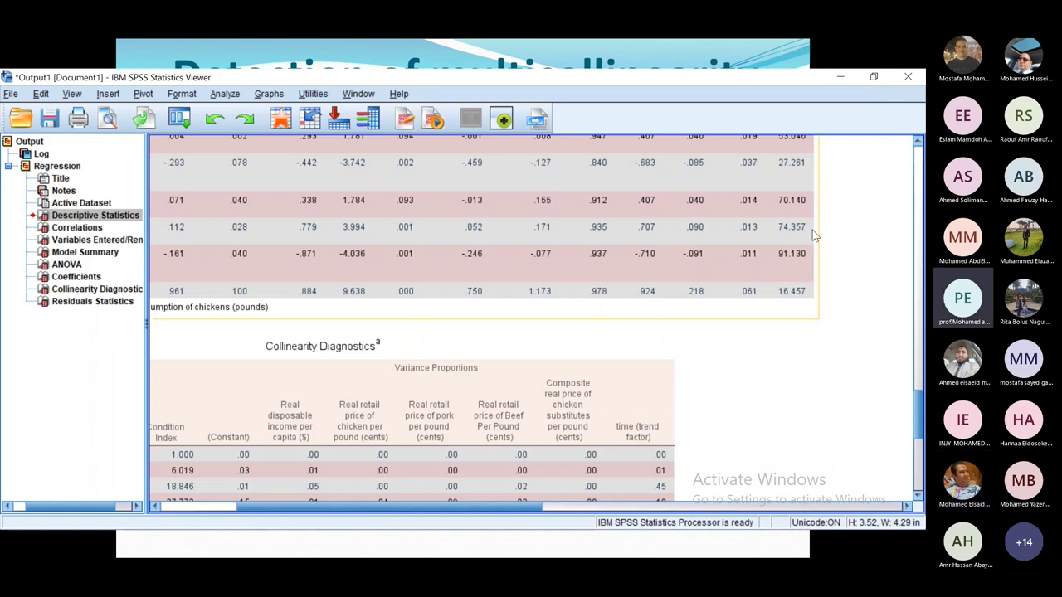
pyautogui.click(819, 256)
pyautogui.click(819, 261)
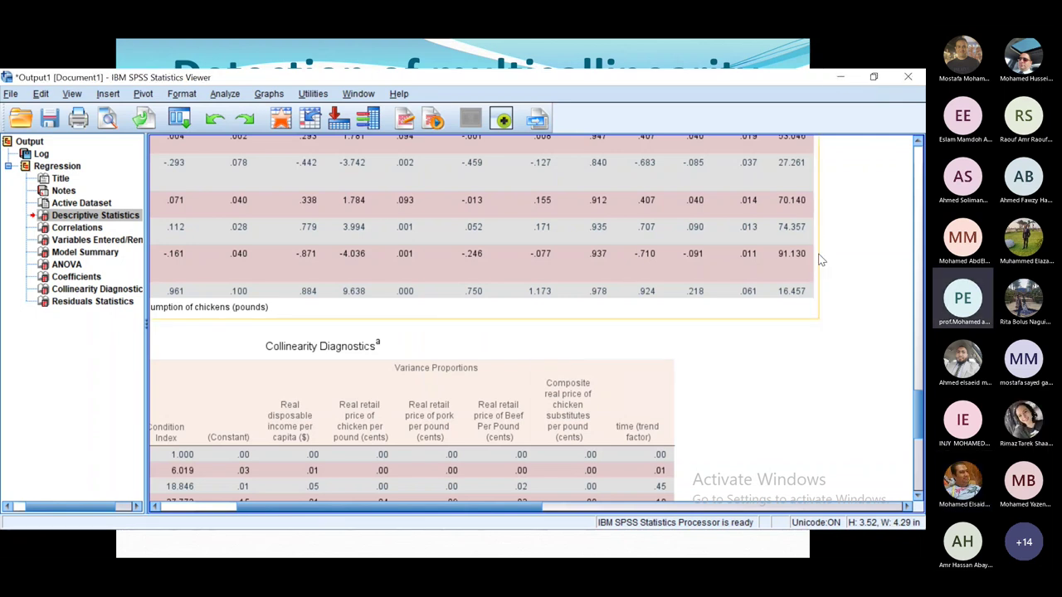
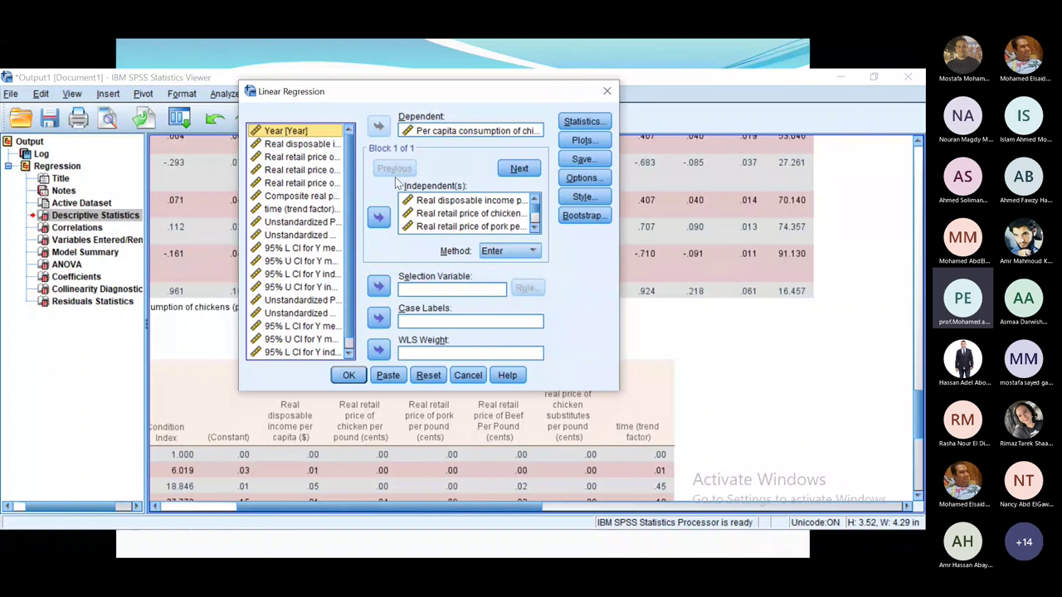
pyautogui.click(587, 141)
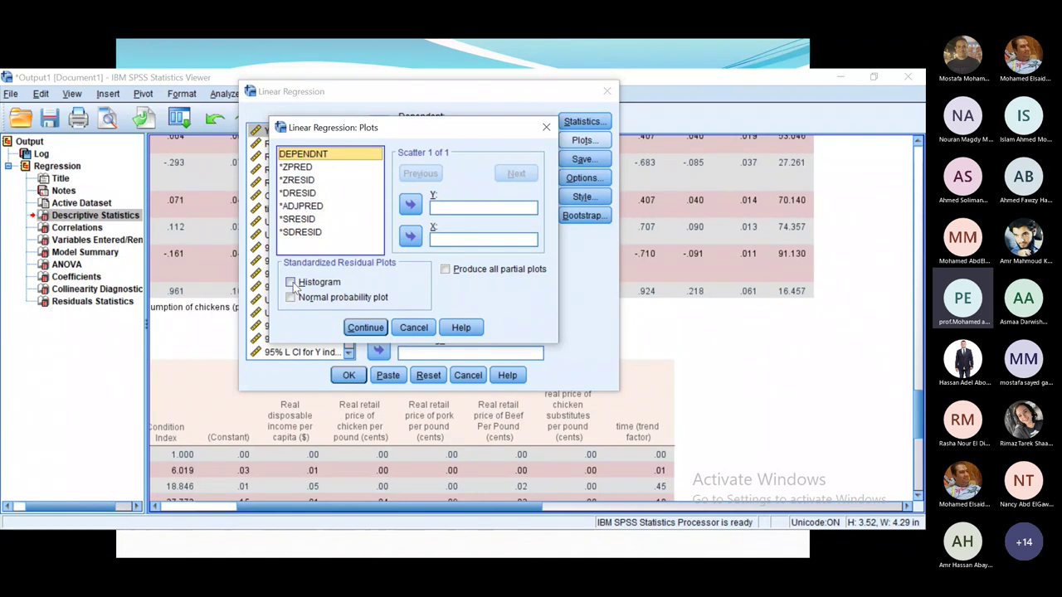
pyautogui.click(291, 283)
pyautogui.click(292, 298)
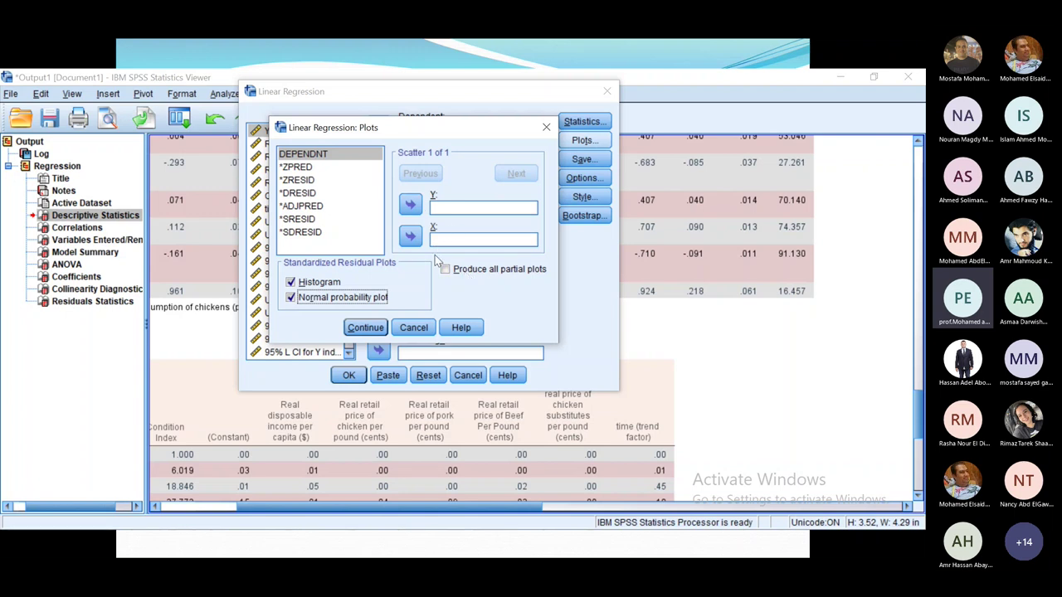
# Switch to the PowerPoint slide show and go back to the Detection of heteroscedasticity slide with the residual patterns.
pyautogui.hotkey('alt', 'Tab')
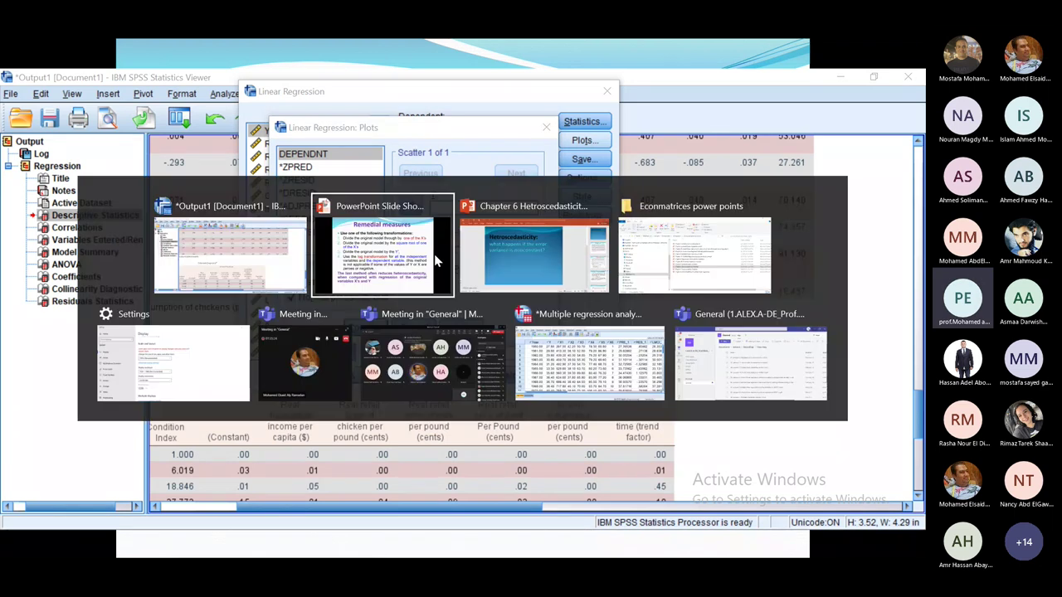
pyautogui.press('Left')
pyautogui.press('Left')
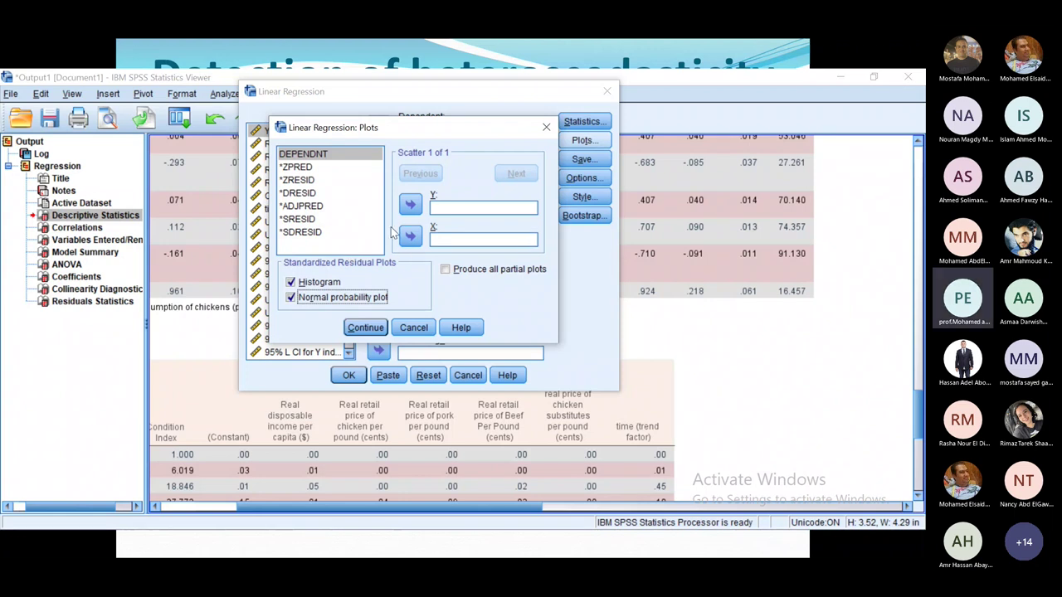
pyautogui.click(302, 168)
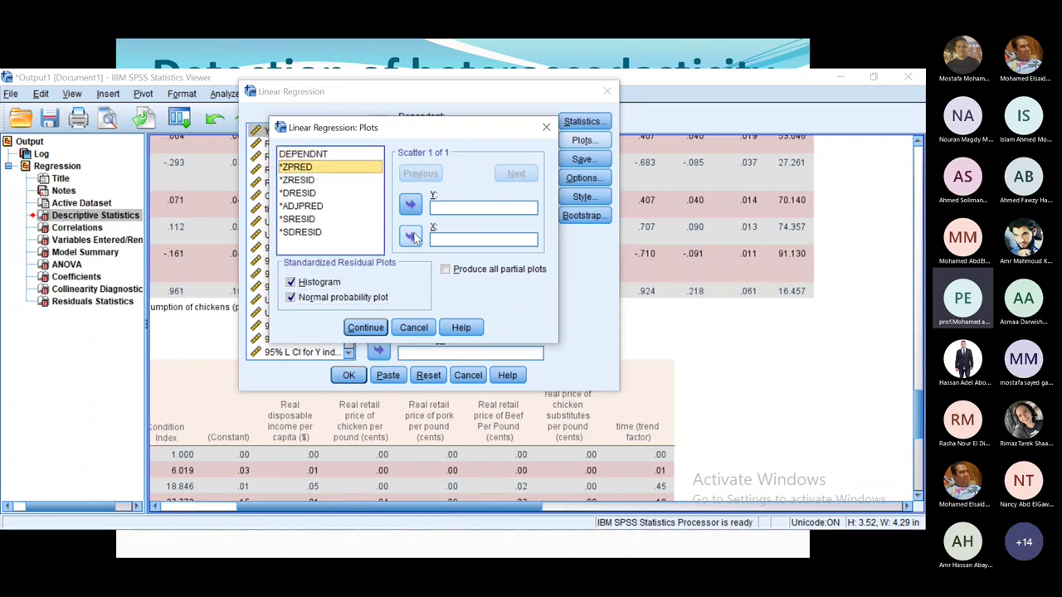
pyautogui.click(412, 238)
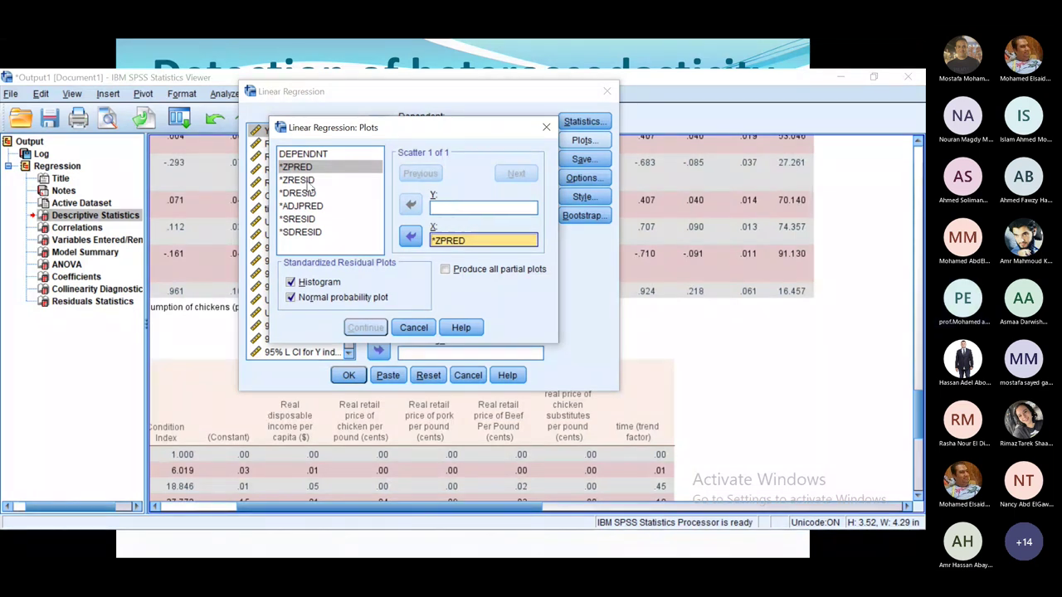
pyautogui.click(295, 180)
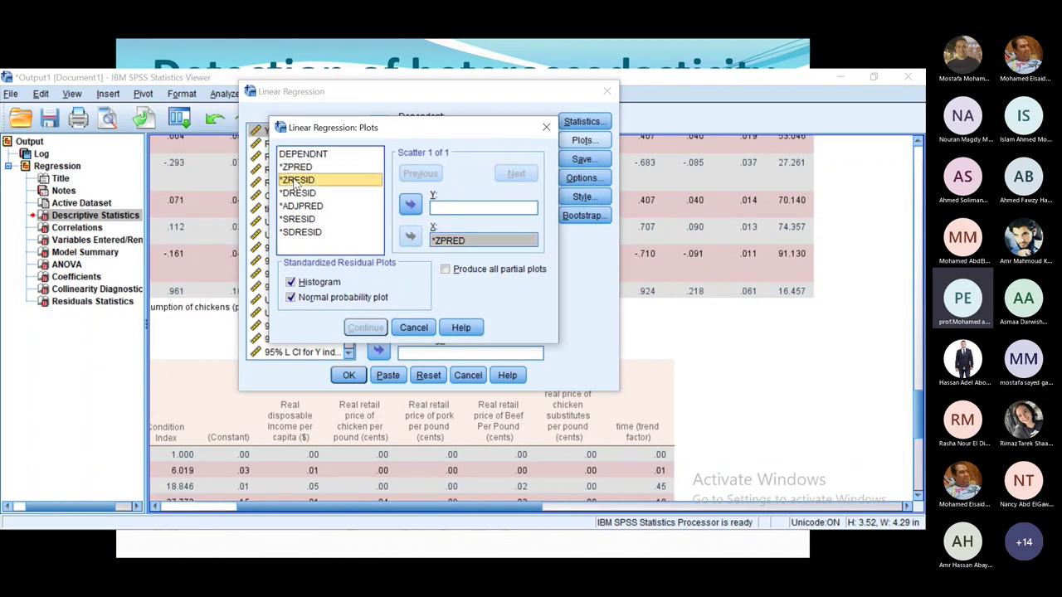
pyautogui.click(411, 206)
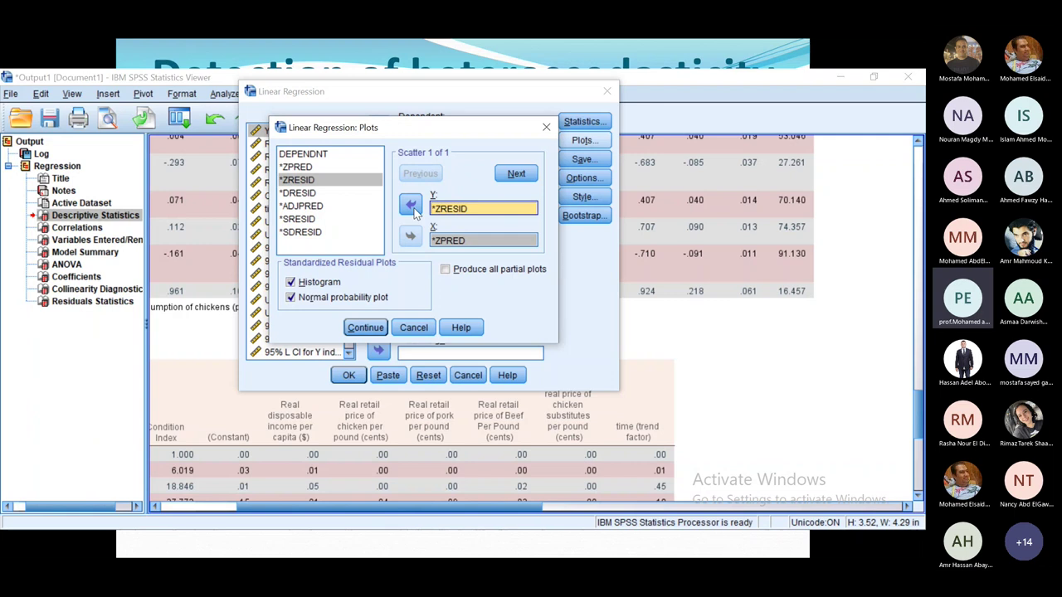
pyautogui.click(478, 241)
pyautogui.click(446, 271)
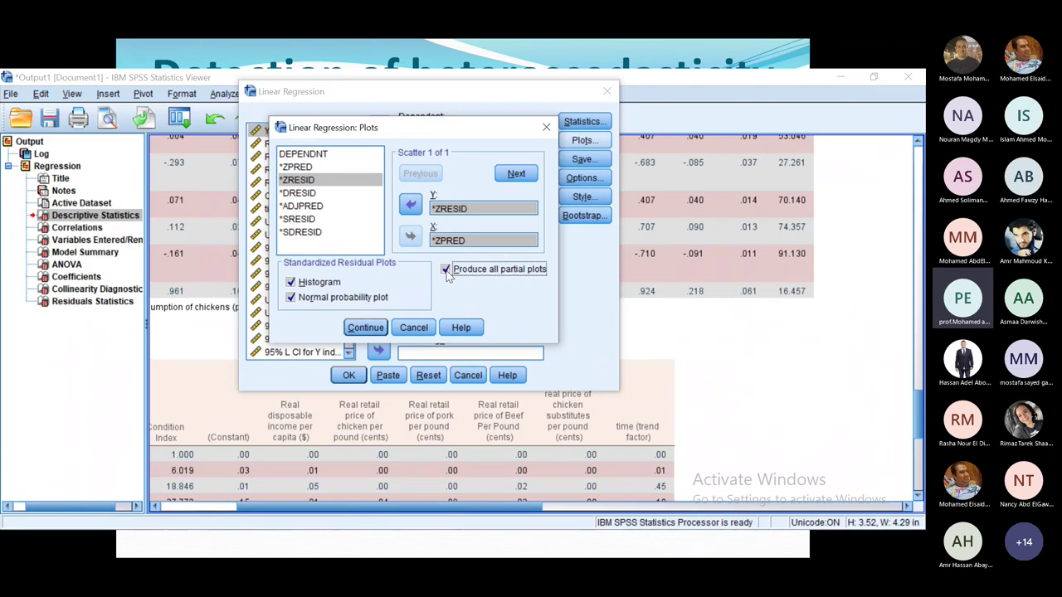
pyautogui.hotkey('alt', 'Tab')
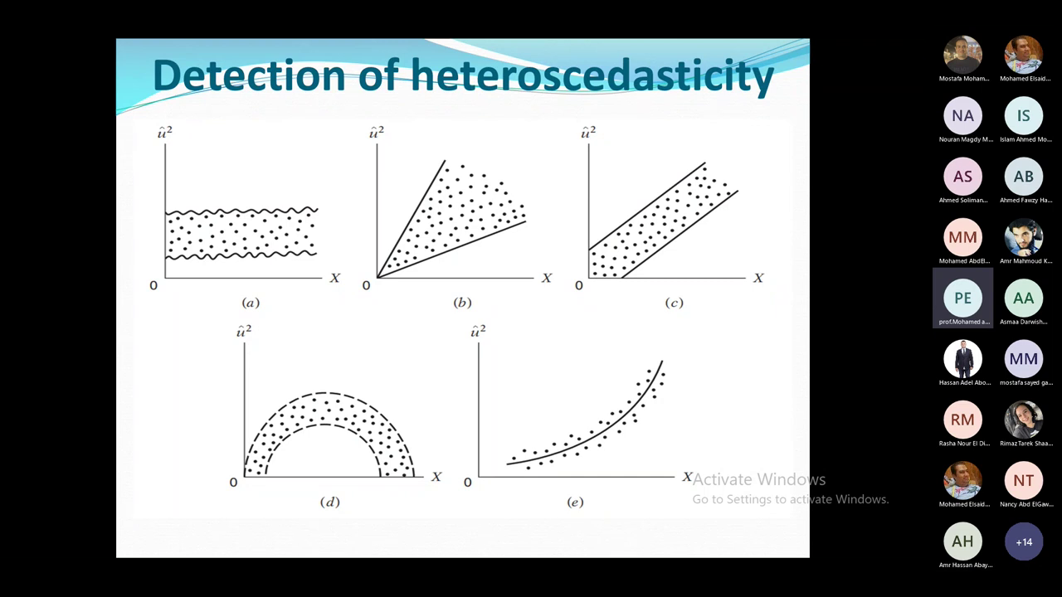
pyautogui.hotkey('alt', 'Tab')
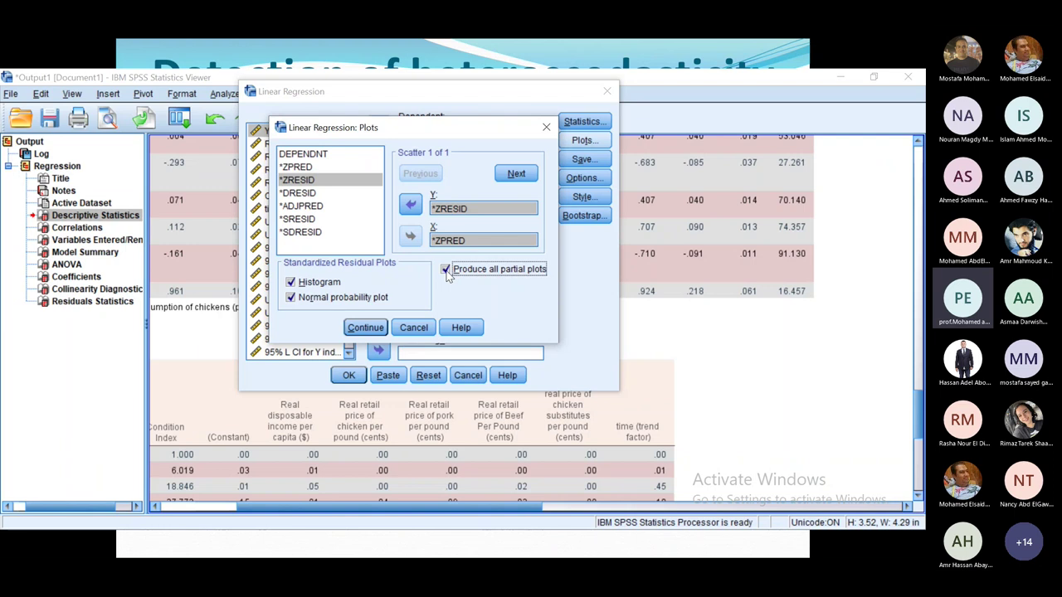
pyautogui.click(547, 129)
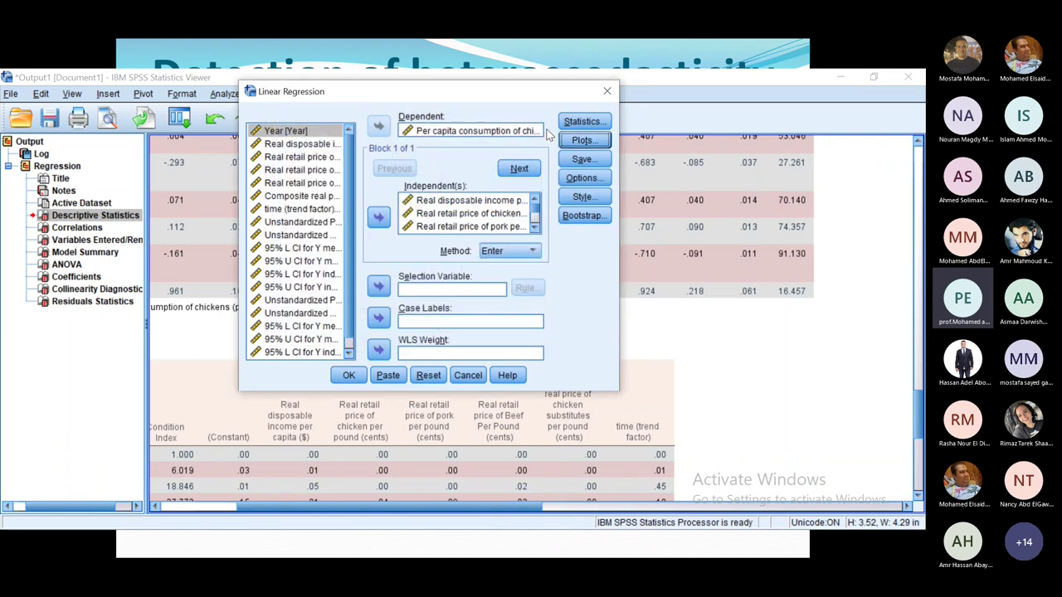
# Define a regression residual scatterplot with *ZRESID on the Y axis and *ZPRED on the X axis.
pyautogui.click(589, 142)
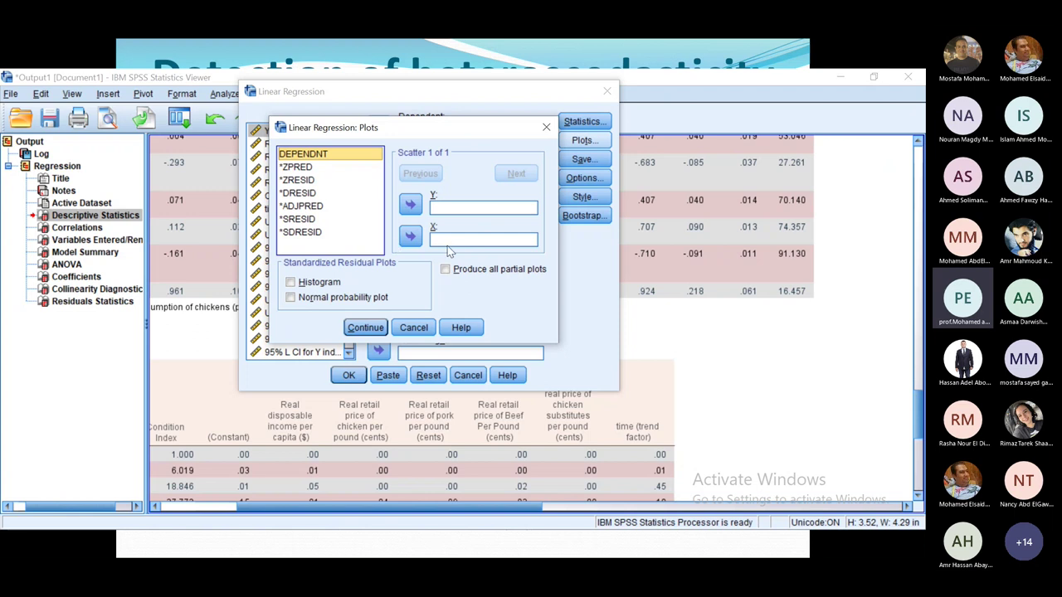
pyautogui.click(298, 168)
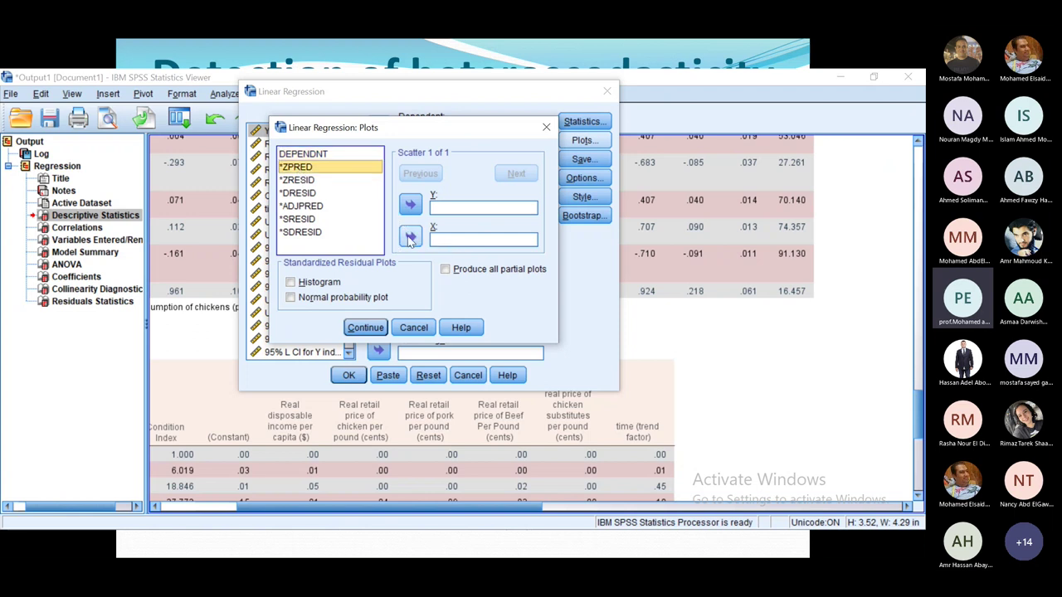
pyautogui.click(410, 237)
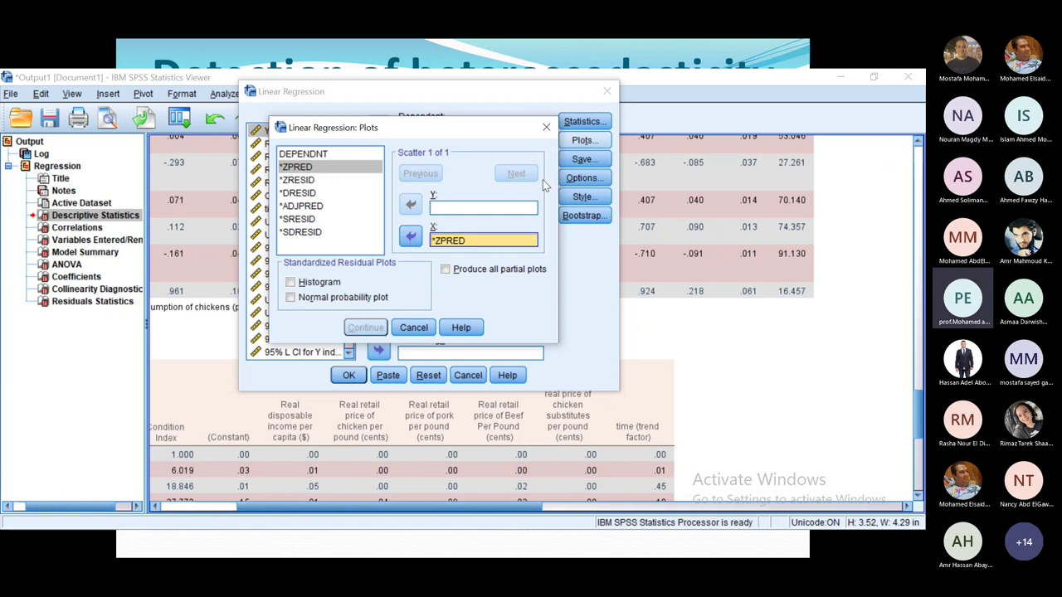
pyautogui.click(295, 181)
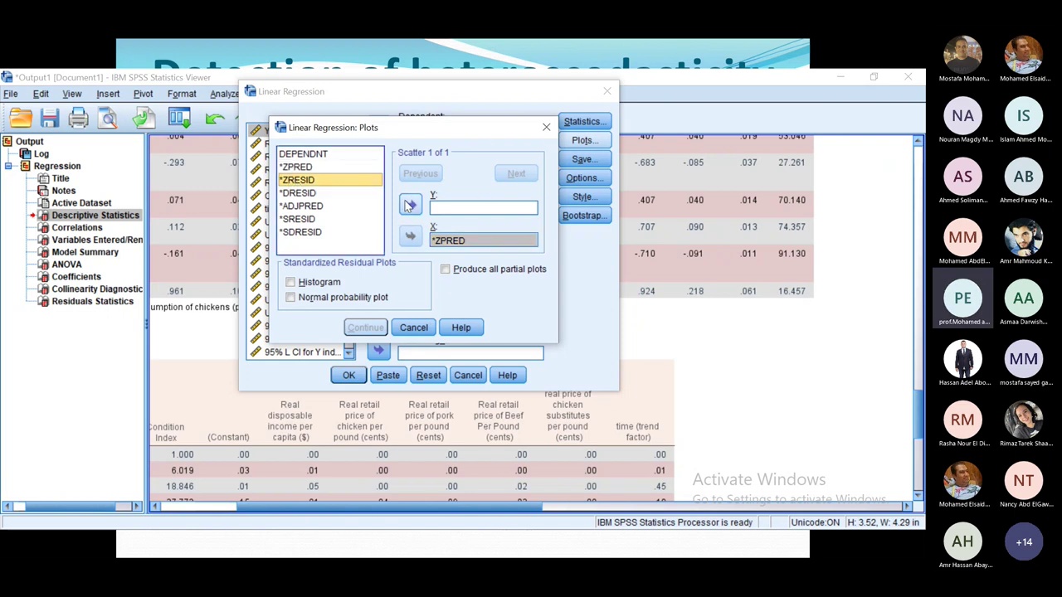
pyautogui.click(410, 206)
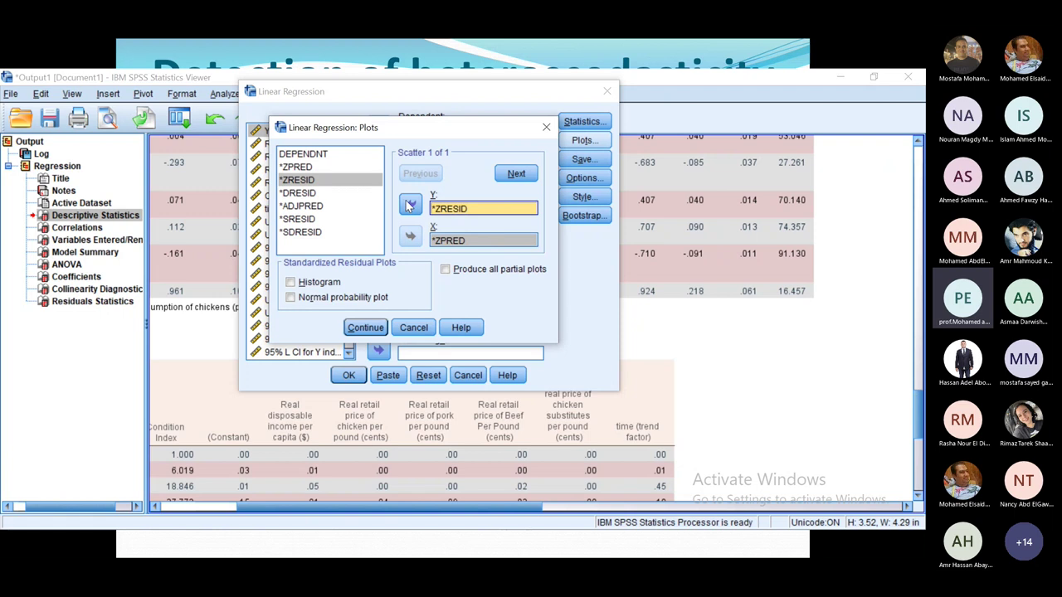
# Include all partial plots, the residual histogram and the normal probability plot, and run the linear regression.
pyautogui.click(445, 271)
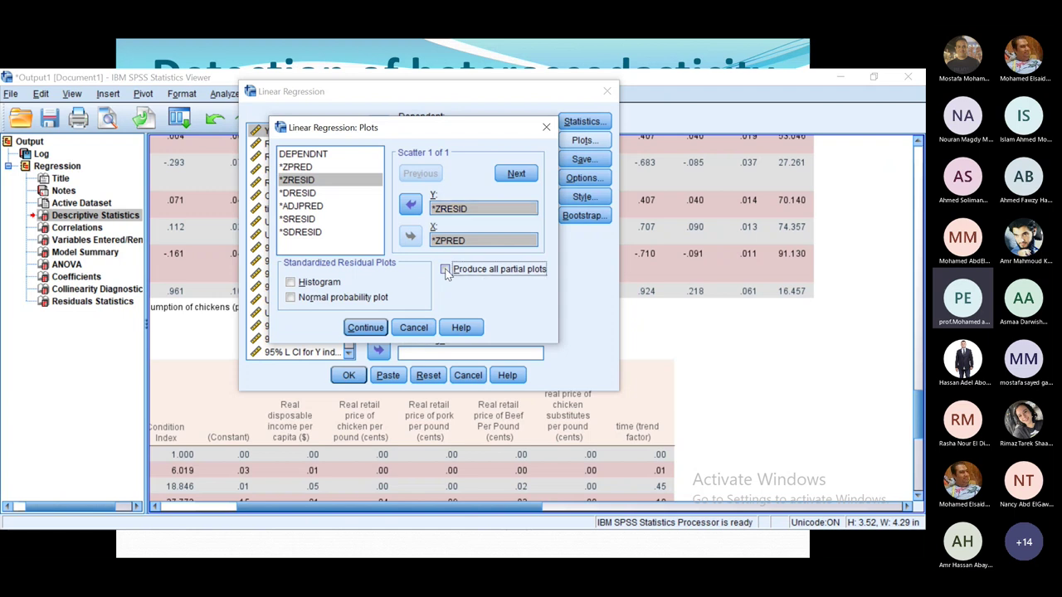
pyautogui.click(445, 270)
pyautogui.click(291, 283)
pyautogui.click(291, 297)
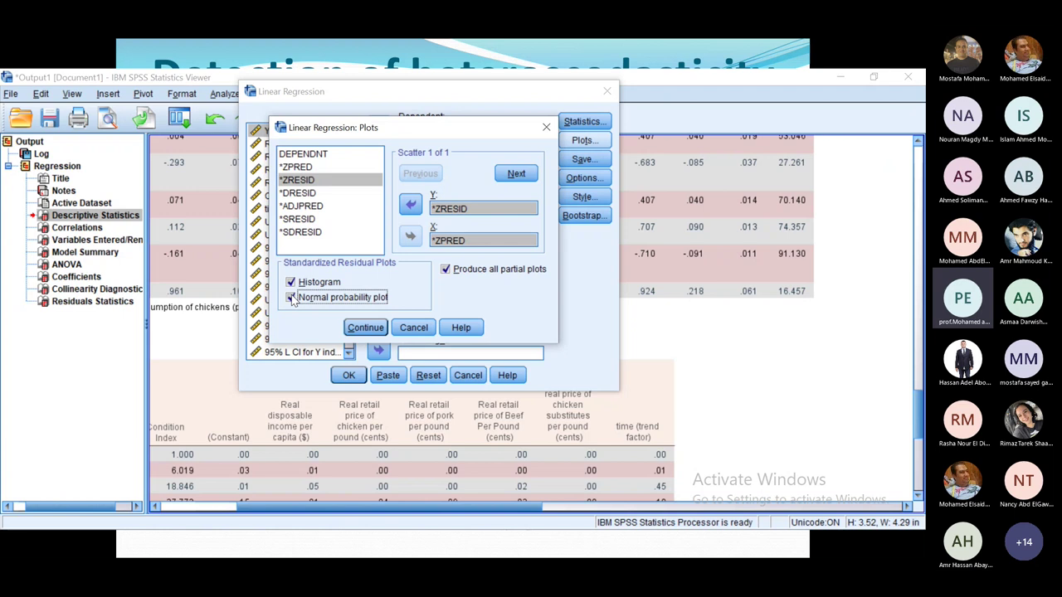
pyautogui.click(373, 329)
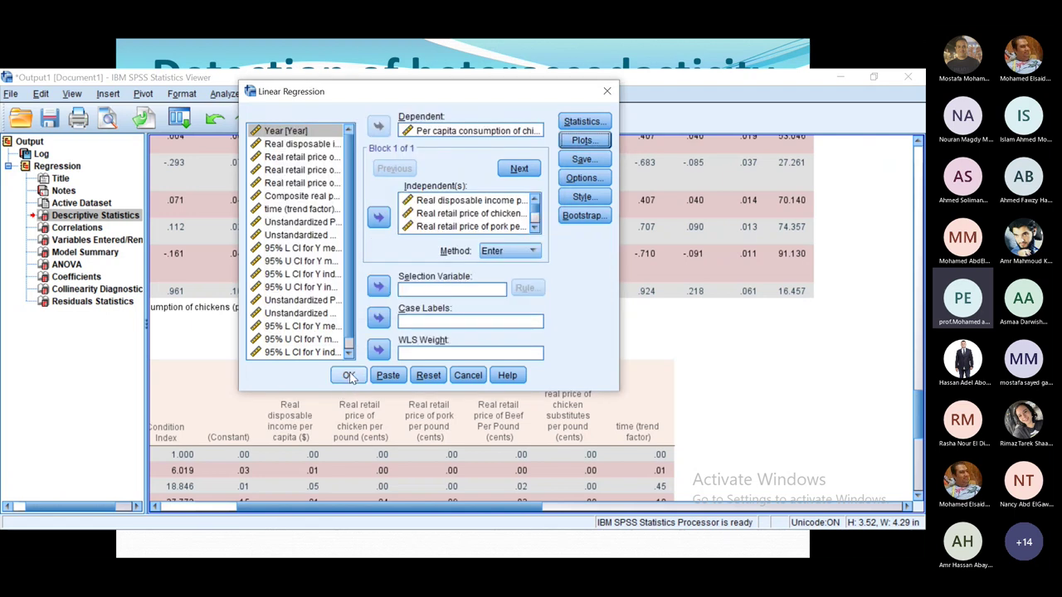
pyautogui.click(347, 375)
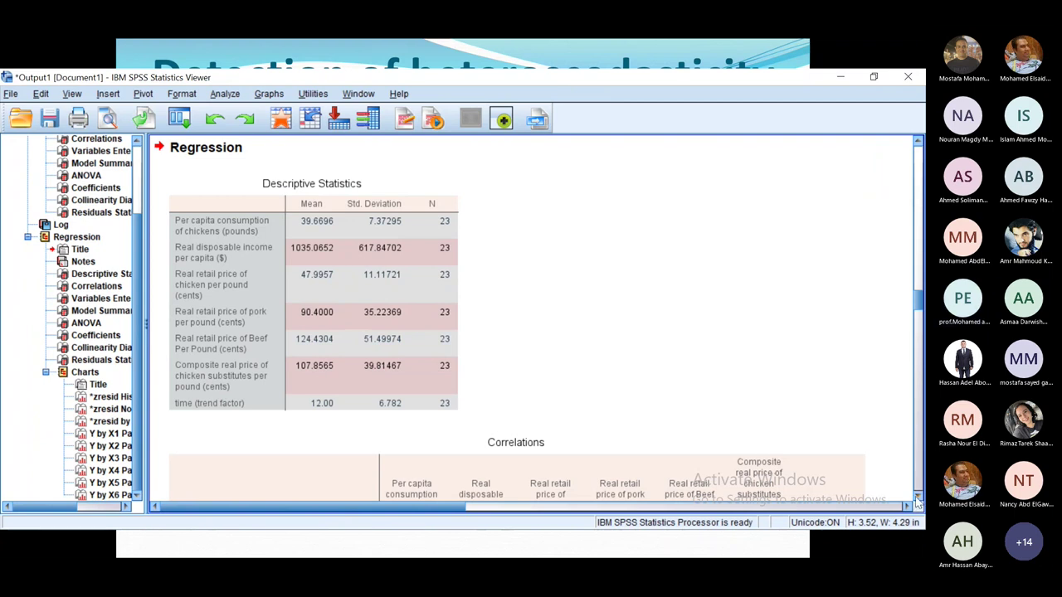
# Review the new regression output from the descriptive statistics through the residual histogram and the normal P-P plot.
pyautogui.scroll(-5, 918, 481)
pyautogui.scroll(-10, 918, 501)
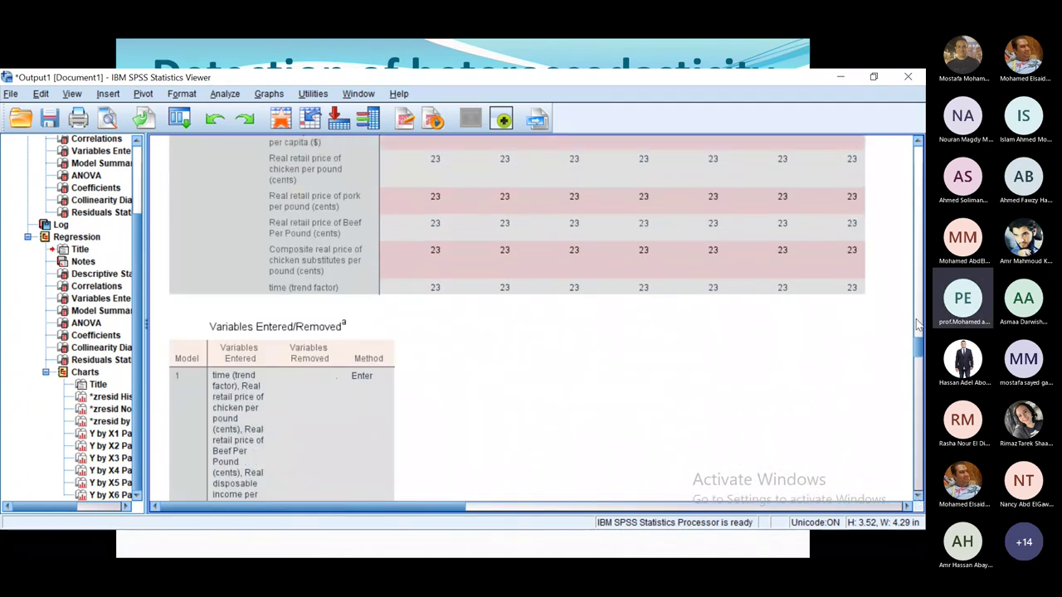
pyautogui.scroll(1, 921, 349)
pyautogui.scroll(-15, 921, 348)
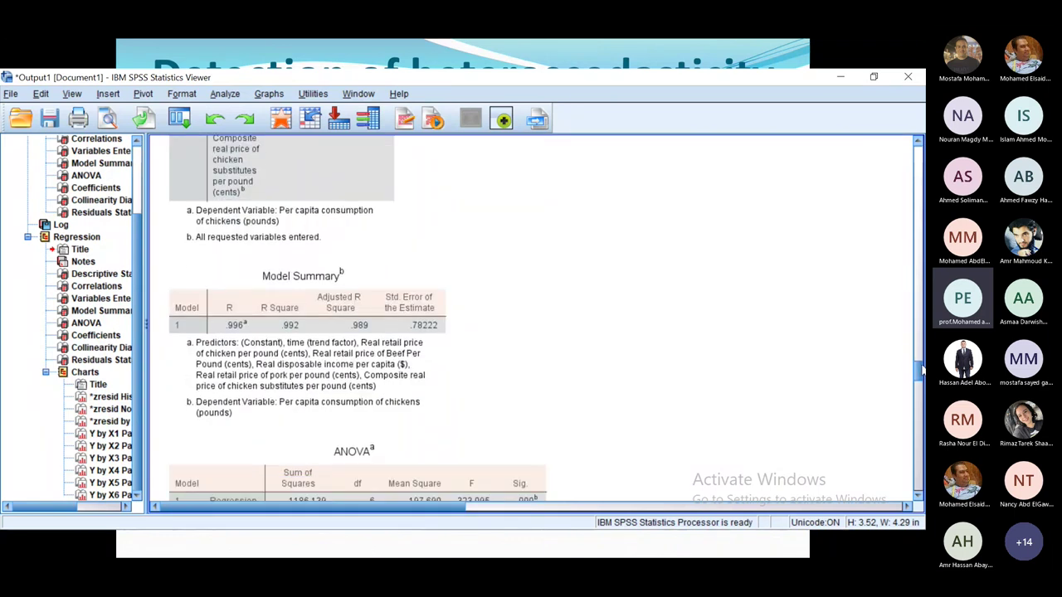
pyautogui.scroll(-5, 921, 423)
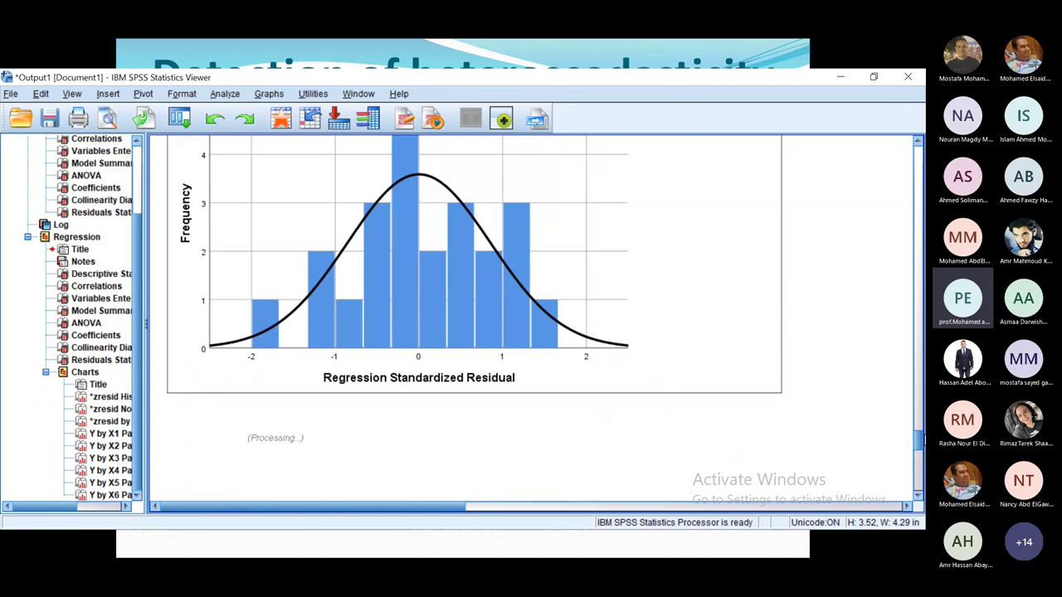
pyautogui.scroll(-5, 919, 440)
pyautogui.scroll(10, 919, 439)
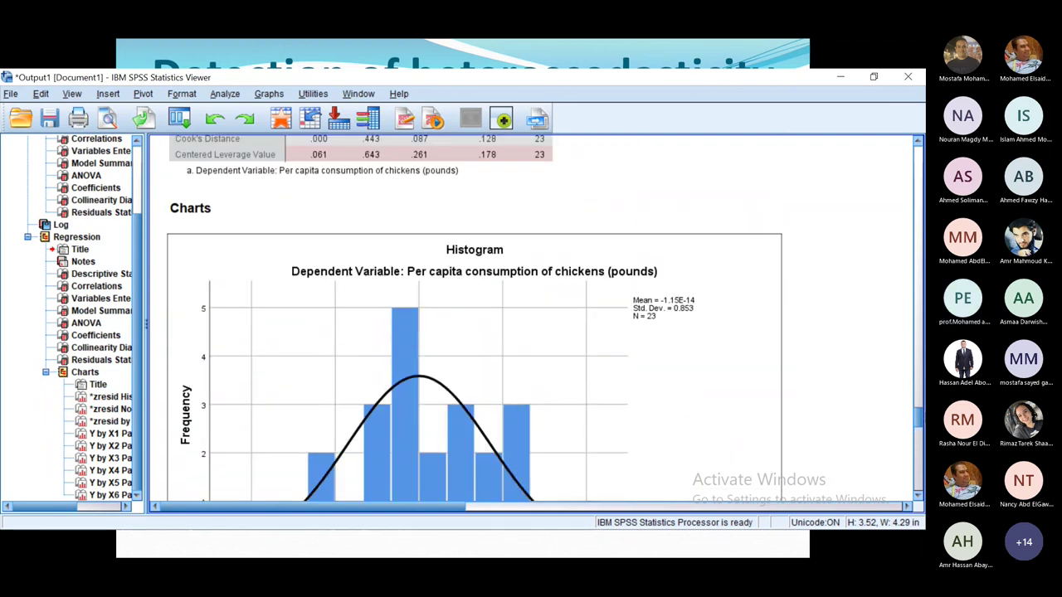
pyautogui.scroll(-2, 474, 332)
pyautogui.scroll(-7, 474, 318)
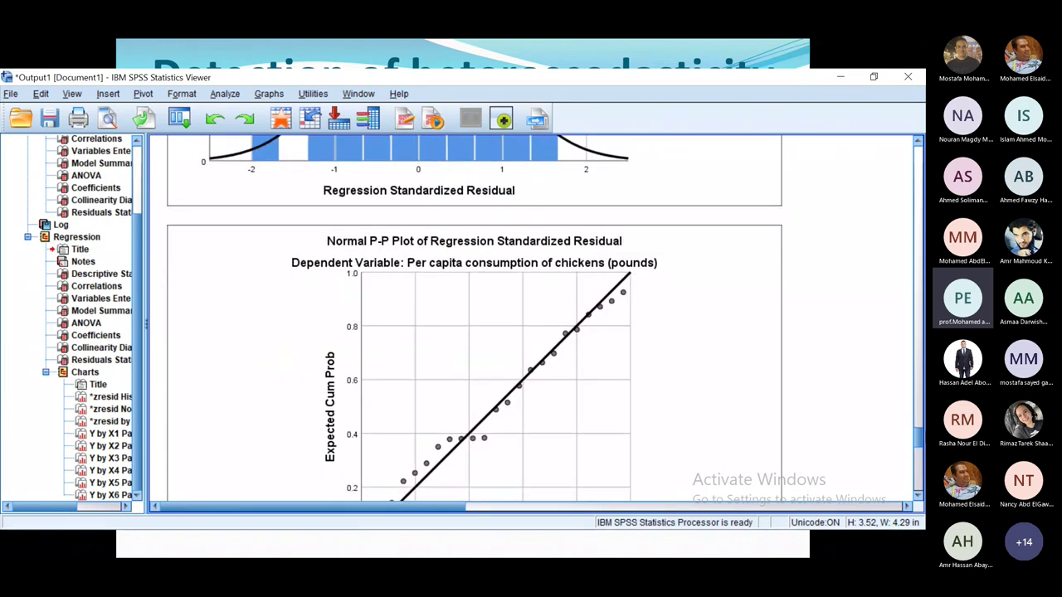
# Examine the partial regression plot of per capita chicken consumption against real disposable income per capita.
pyautogui.scroll(-4, 919, 446)
pyautogui.scroll(-15, 919, 446)
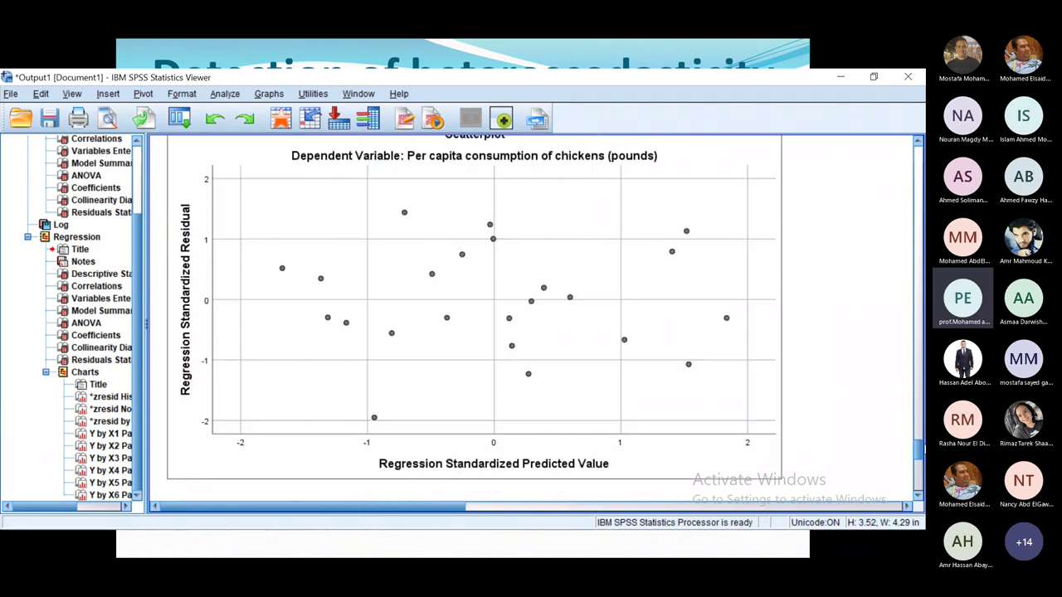
pyautogui.scroll(-3, 919, 448)
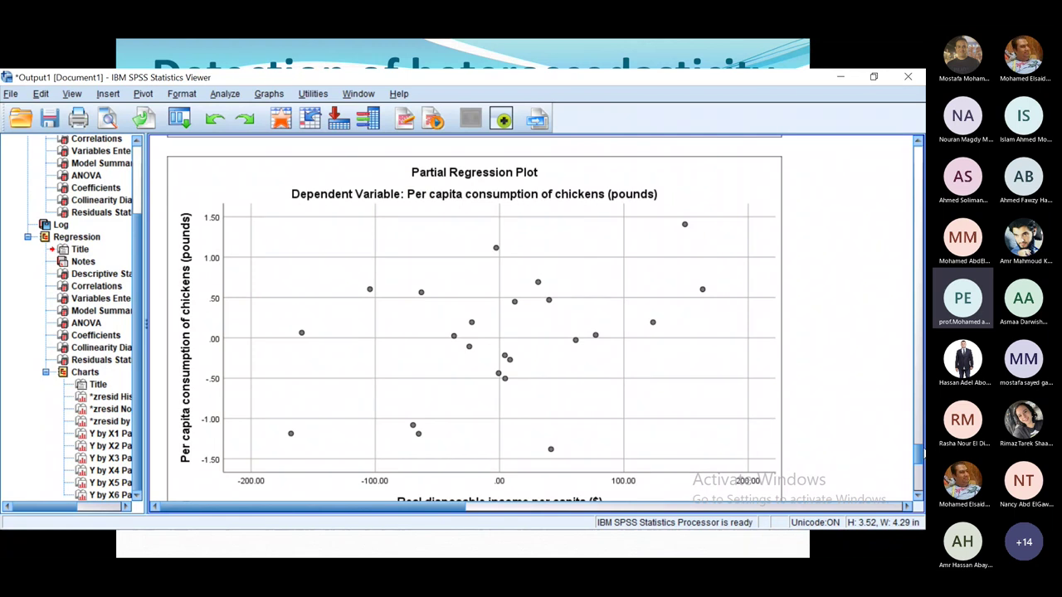
pyautogui.click(918, 495)
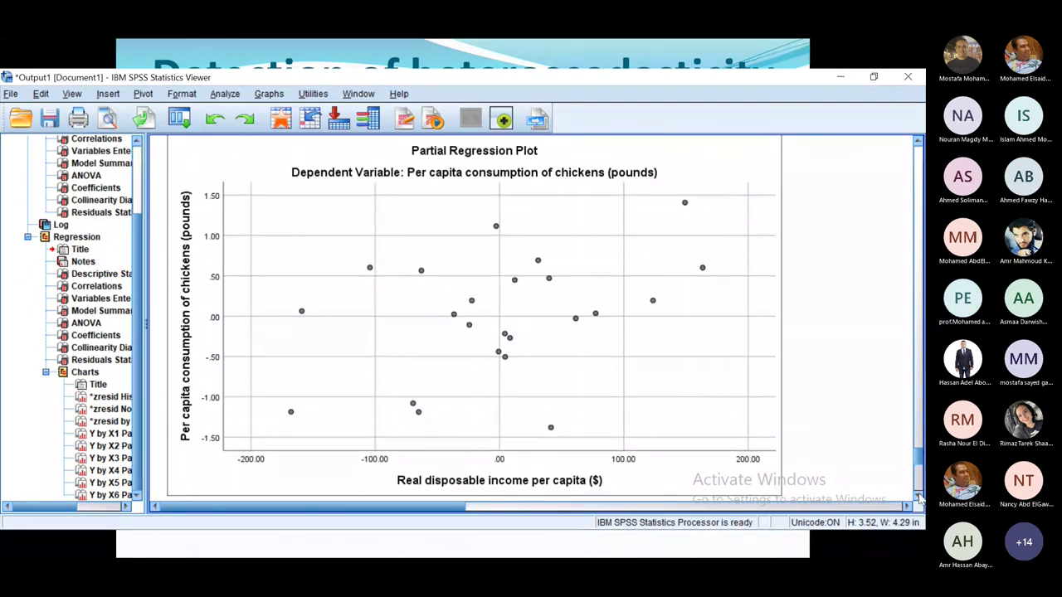
pyautogui.click(740, 484)
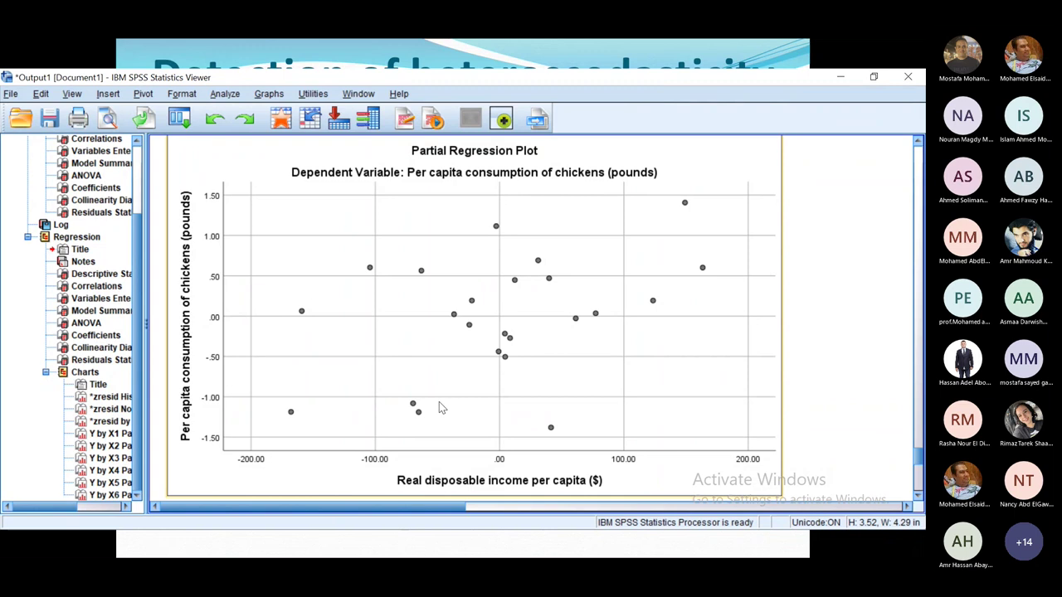
pyautogui.click(873, 137)
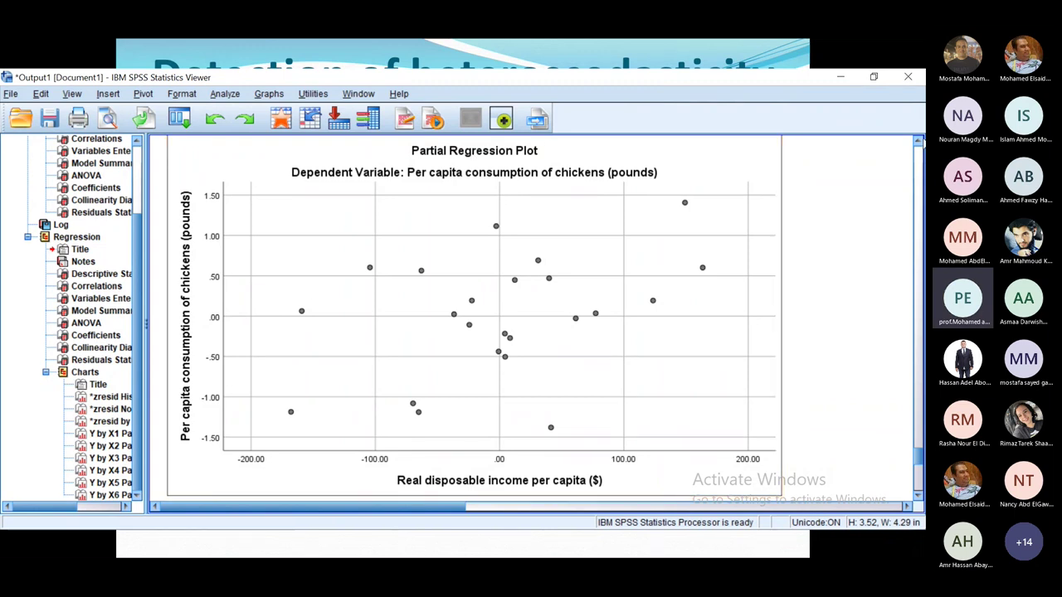
# Return to the scatterplot of standardized residuals against standardized predicted values and examine its point pattern for heteroscedasticity.
pyautogui.click(918, 142)
pyautogui.click(919, 142)
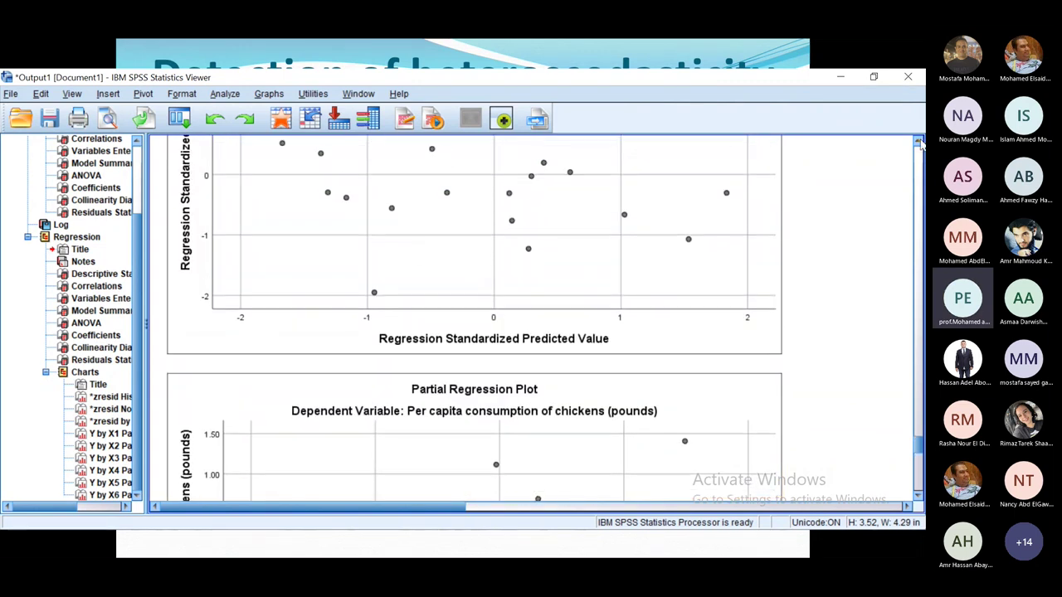
pyautogui.click(919, 141)
pyautogui.click(918, 142)
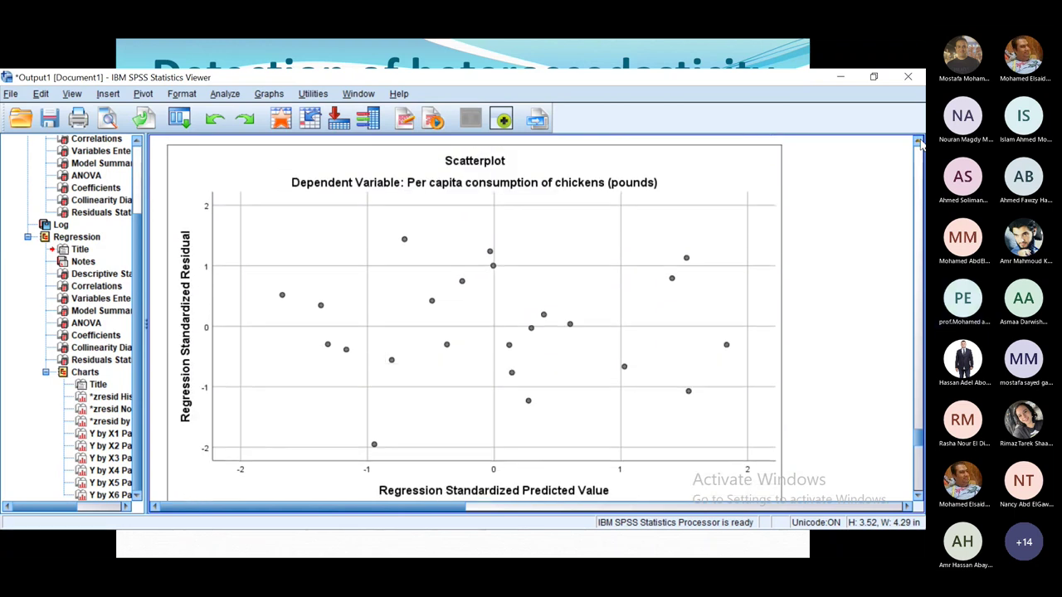
pyautogui.click(919, 142)
pyautogui.scroll(5, 918, 142)
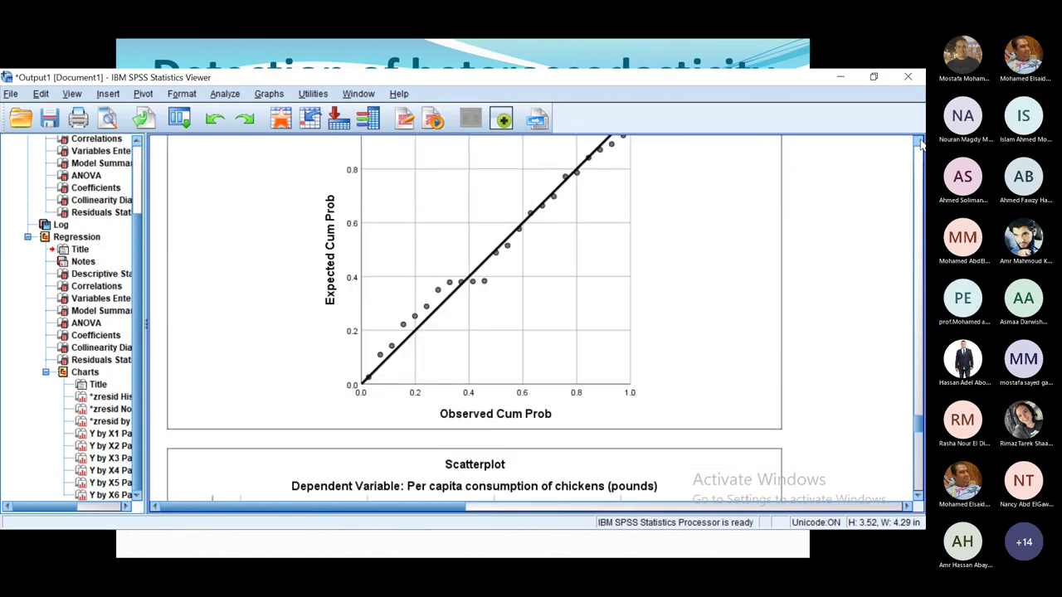
pyautogui.click(919, 496)
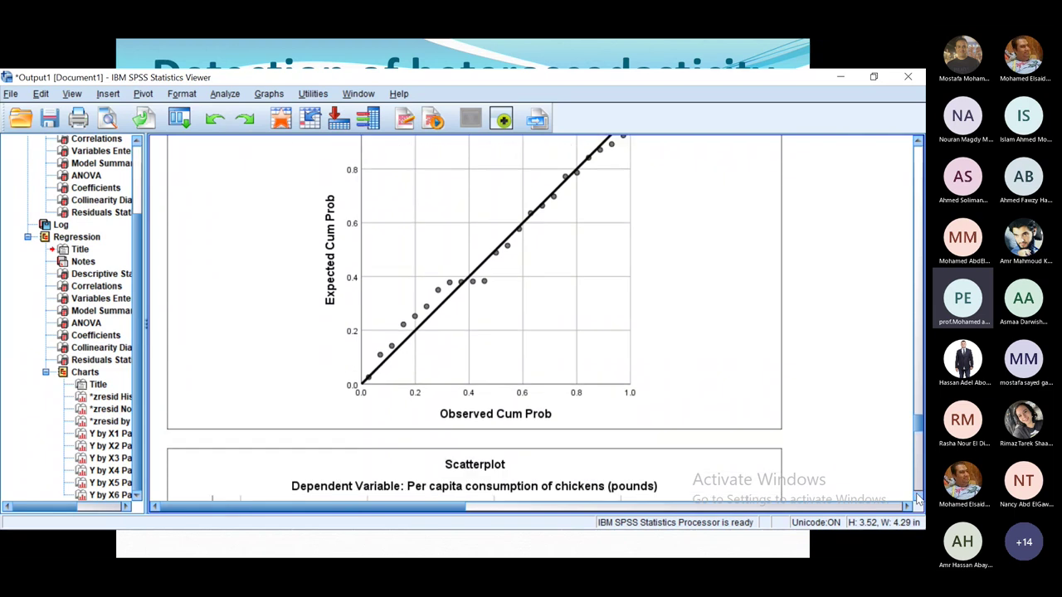
pyautogui.click(918, 496)
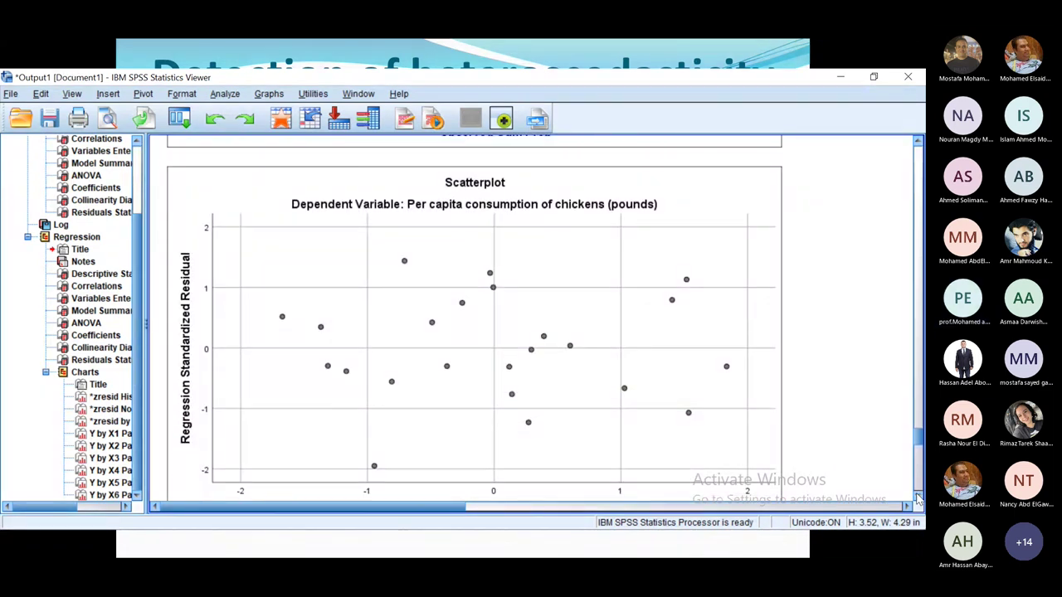
pyautogui.click(919, 496)
pyautogui.click(515, 373)
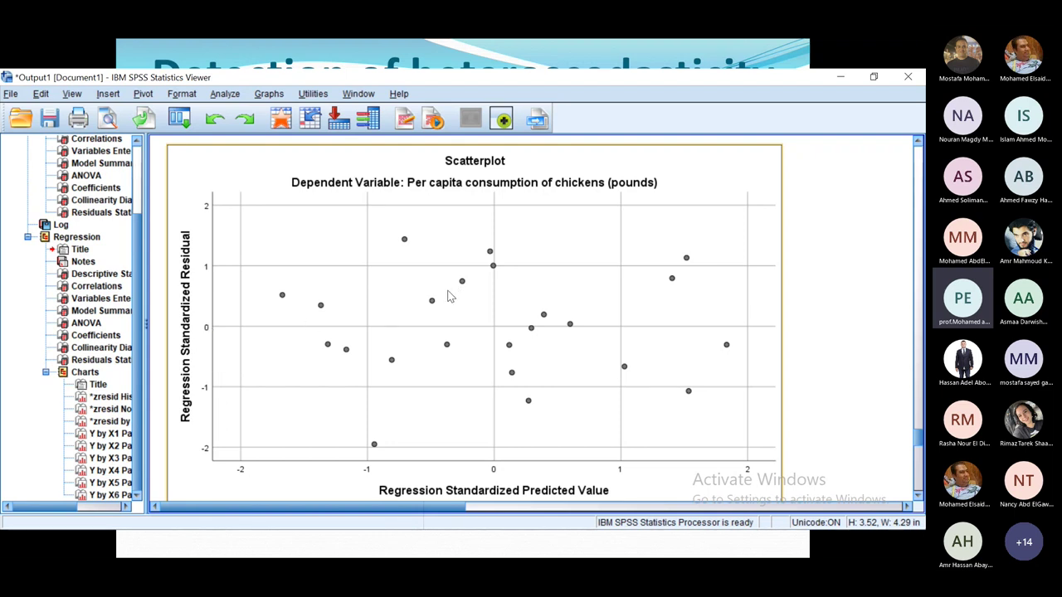
# Switch to the PowerPoint slide show with the Detection of heteroscedasticity slide.
pyautogui.hotkey('alt', 'Tab')
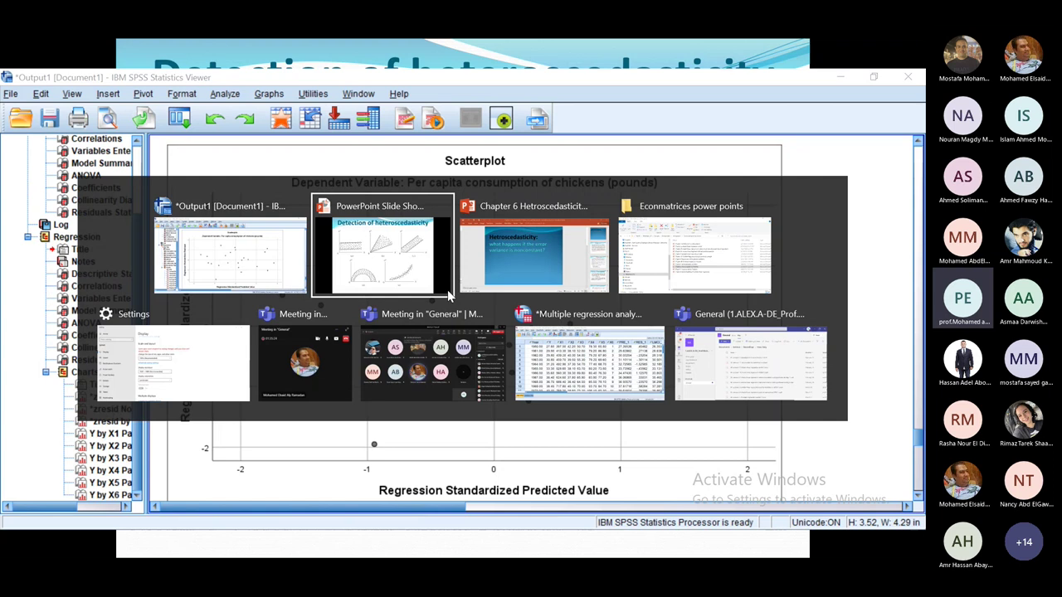